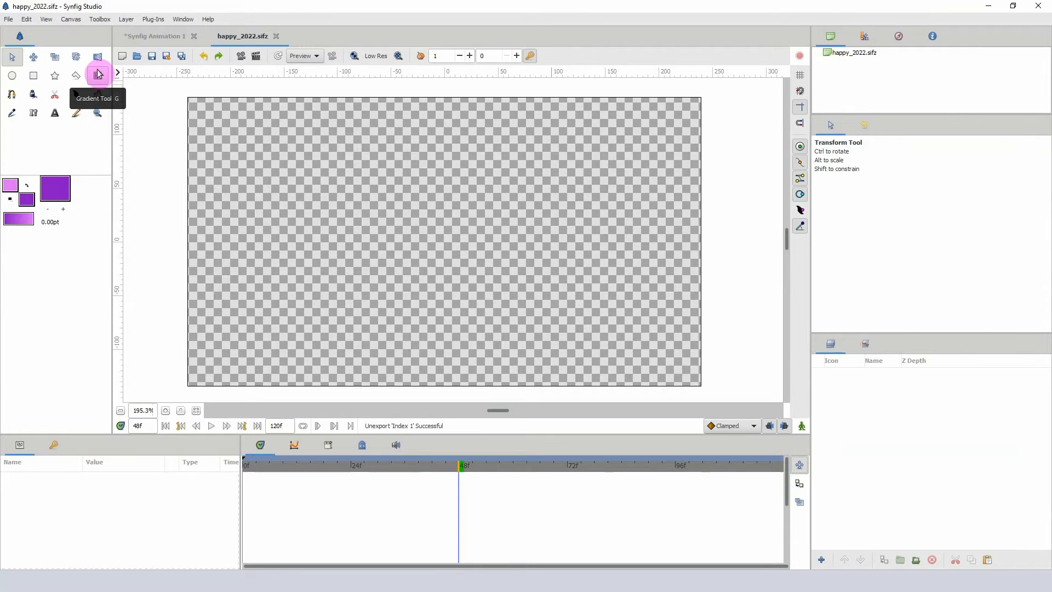
pyautogui.click(99, 79)
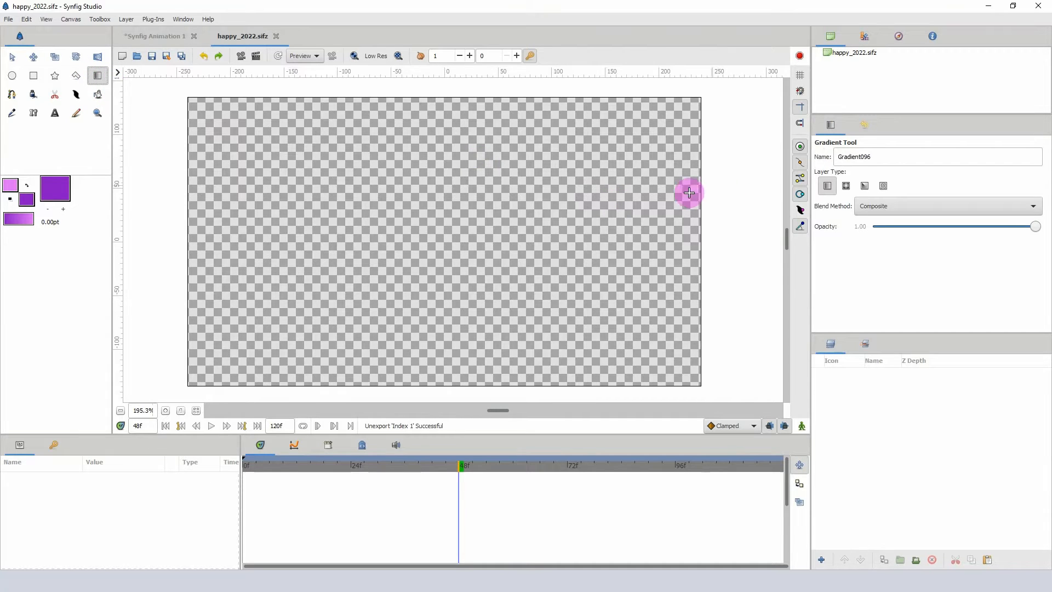
pyautogui.moveTo(425, 164); pyautogui.dragTo(430, 427)
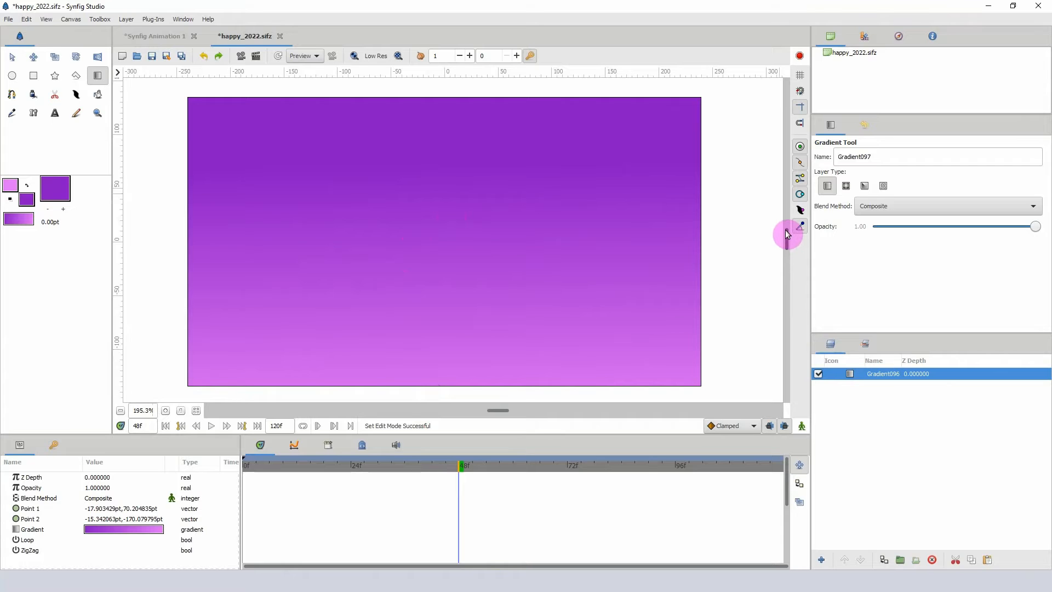
pyautogui.click(203, 56)
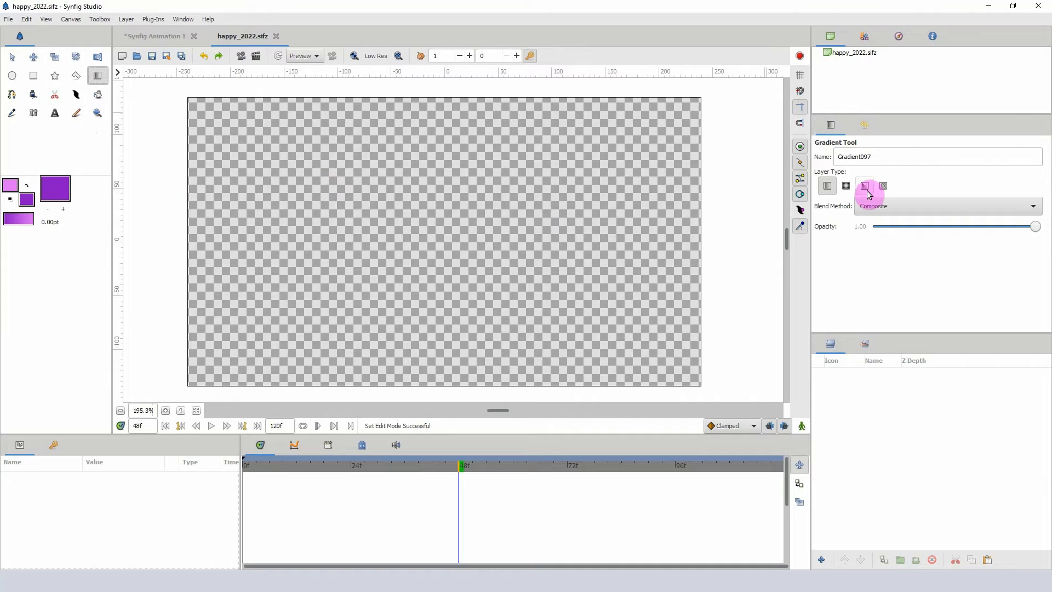
# Draw a conical gradient on the canvas and convert its Gradient parameter to Stripes
pyautogui.click(866, 188)
pyautogui.moveTo(436, 159); pyautogui.dragTo(431, 400)
pyautogui.rightClick(93, 513)
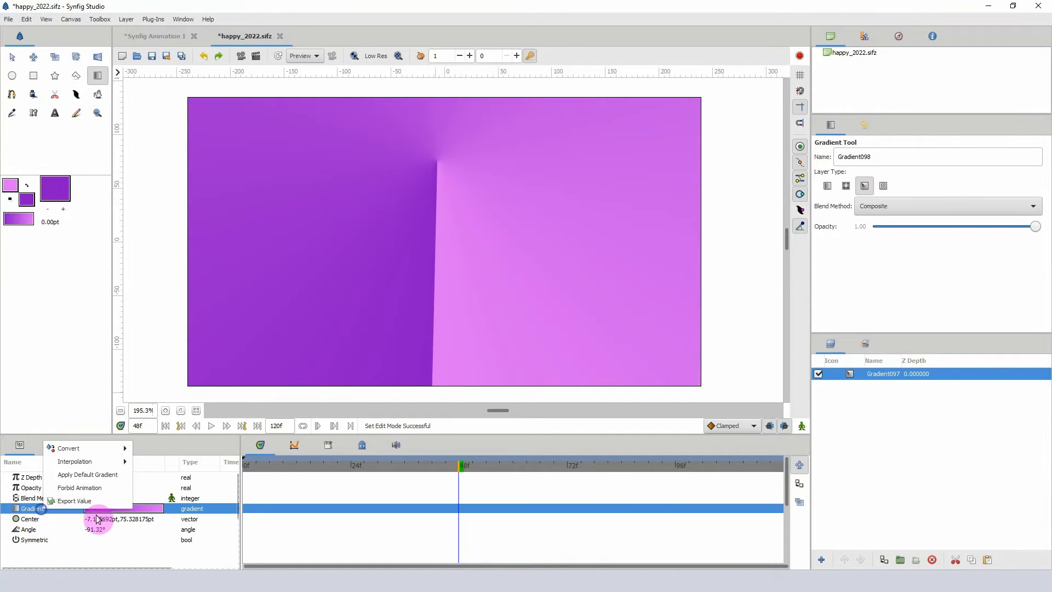
pyautogui.moveTo(118, 447)
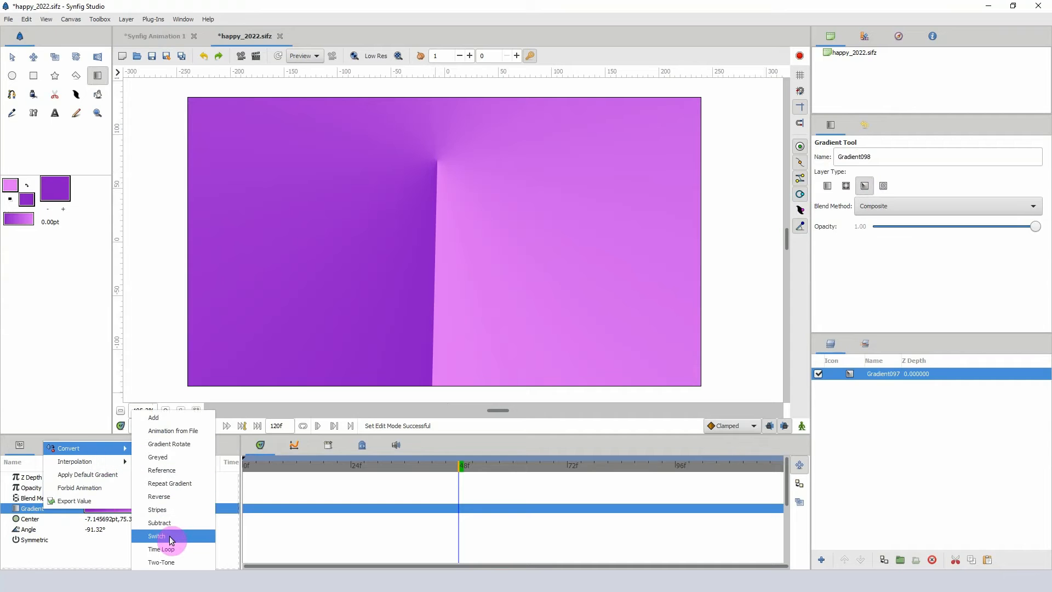
pyautogui.click(170, 513)
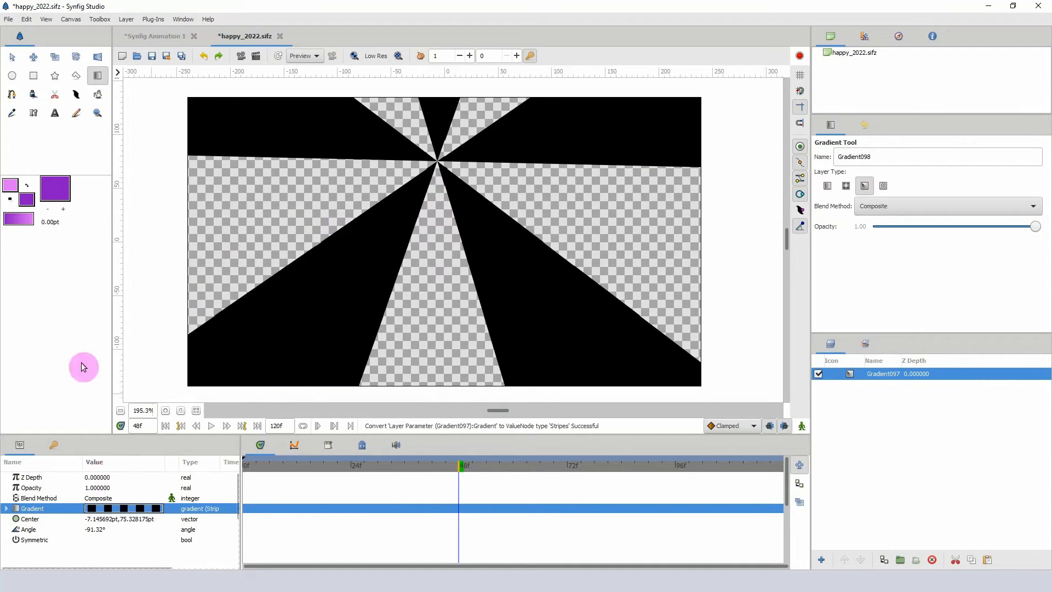
# Move the striped gradient's center to about (-5.6, 14.4) pt and set its stripe count to 12
pyautogui.click(11, 57)
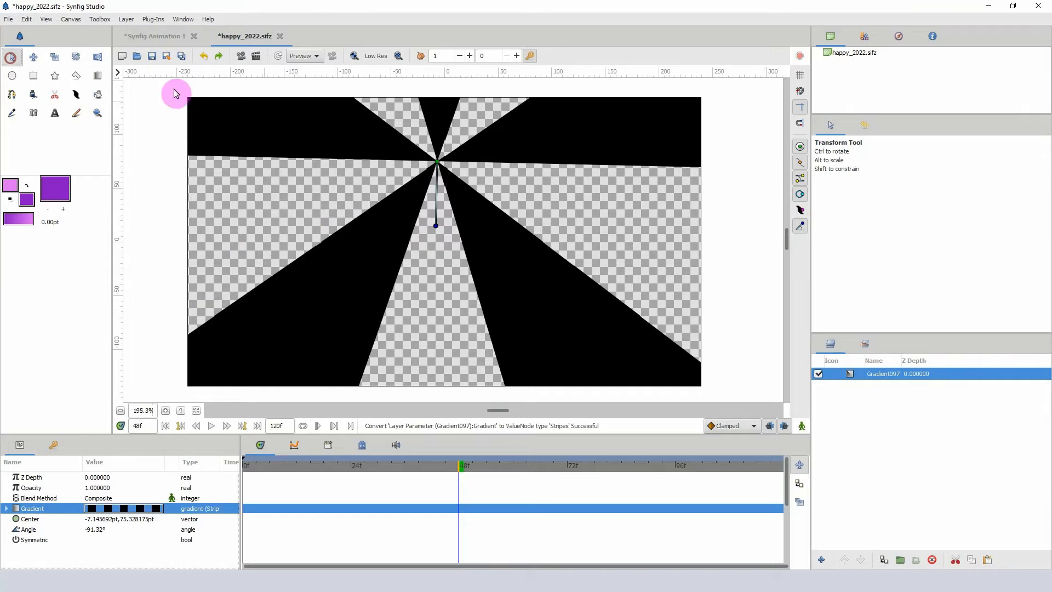
pyautogui.moveTo(446, 169); pyautogui.dragTo(439, 234)
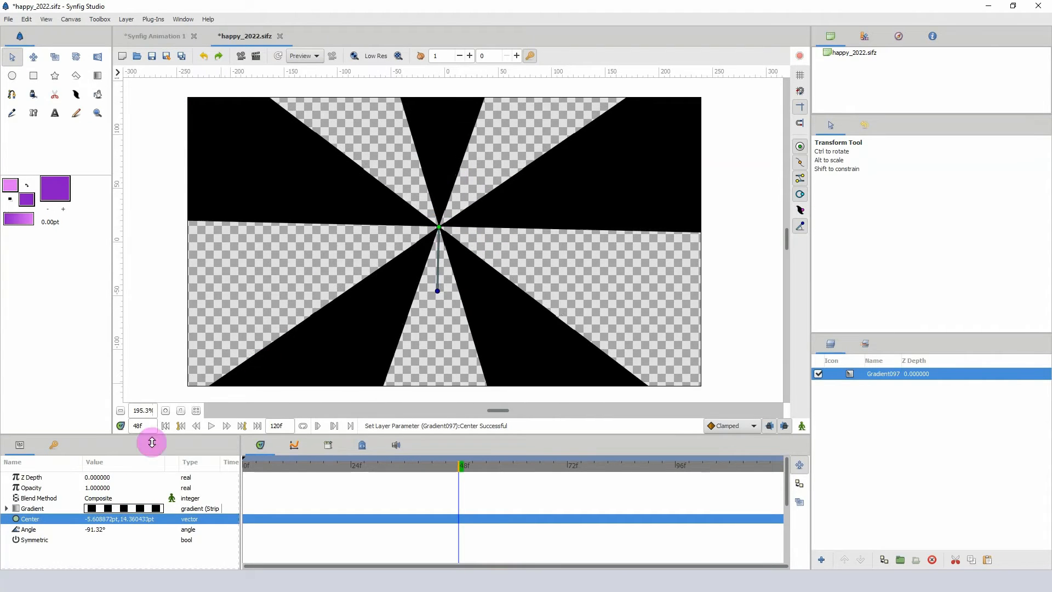
pyautogui.click(4, 508)
pyautogui.click(99, 539)
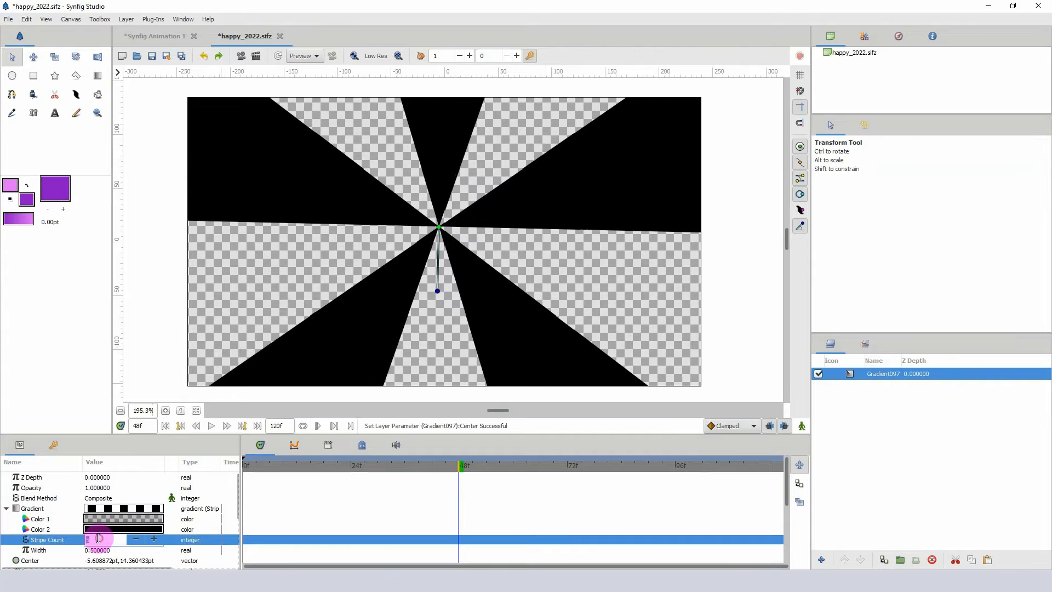
pyautogui.write('12')
pyautogui.press('Return')
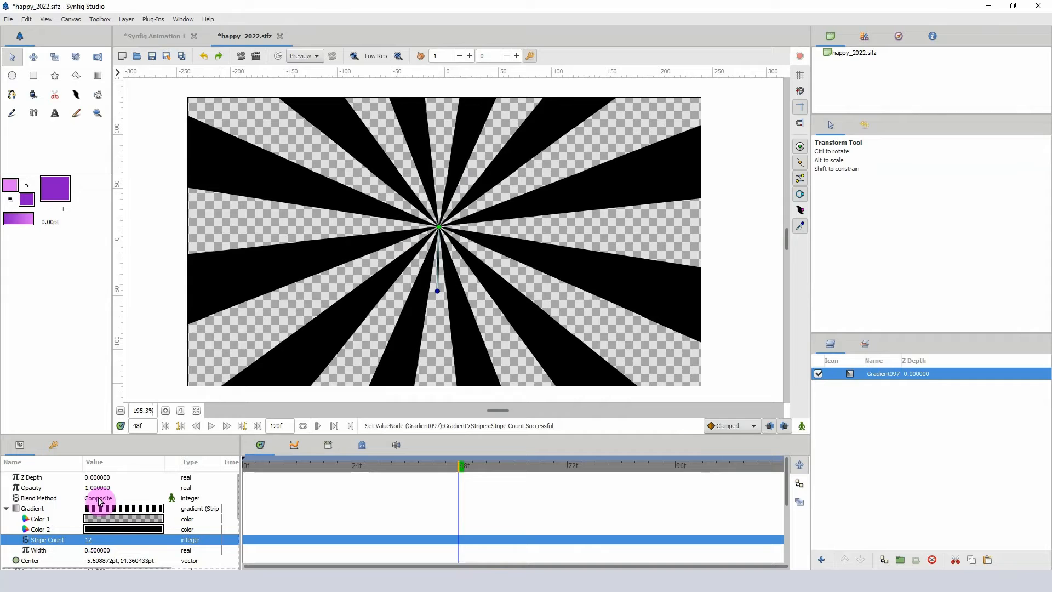
# Set the stripes' Color 2 to the blue #3055B9 and copy its color code
pyautogui.doubleClick(110, 529)
pyautogui.click(636, 382)
pyautogui.click(610, 403)
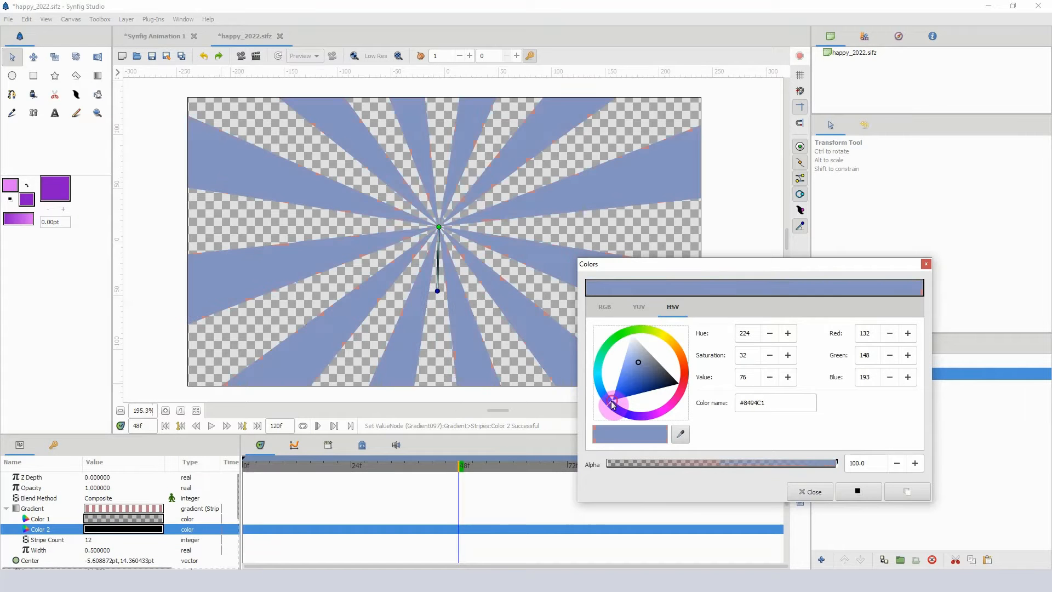
pyautogui.click(629, 375)
pyautogui.click(622, 371)
pyautogui.moveTo(623, 373); pyautogui.dragTo(634, 383)
pyautogui.moveTo(736, 408)
pyautogui.mouseDown()
pyautogui.moveTo(779, 398)
pyautogui.moveTo(757, 409)
pyautogui.mouseUp()
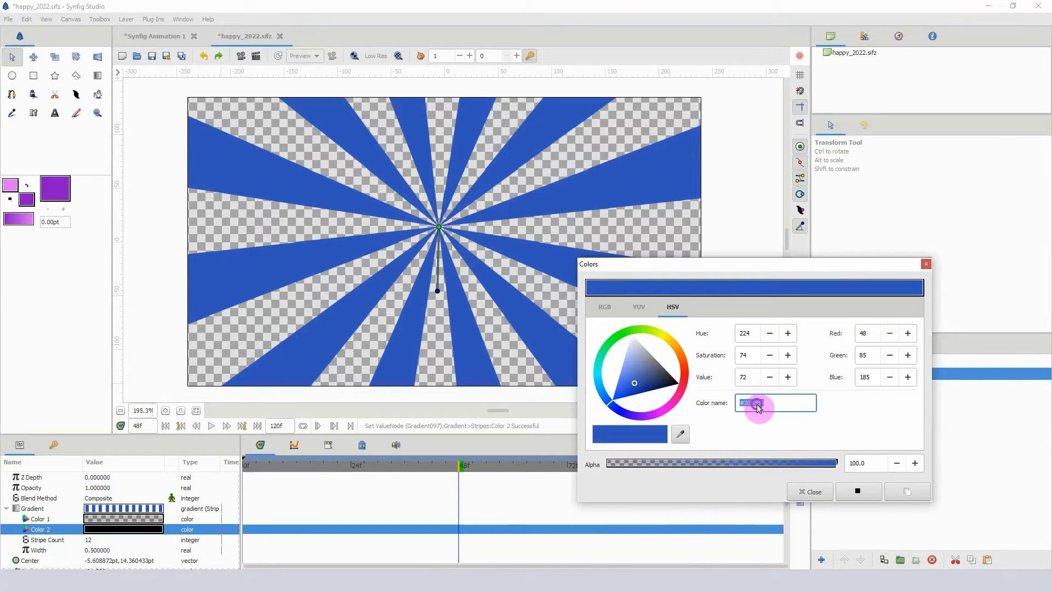
pyautogui.rightClick(757, 408)
pyautogui.click(775, 426)
pyautogui.click(926, 264)
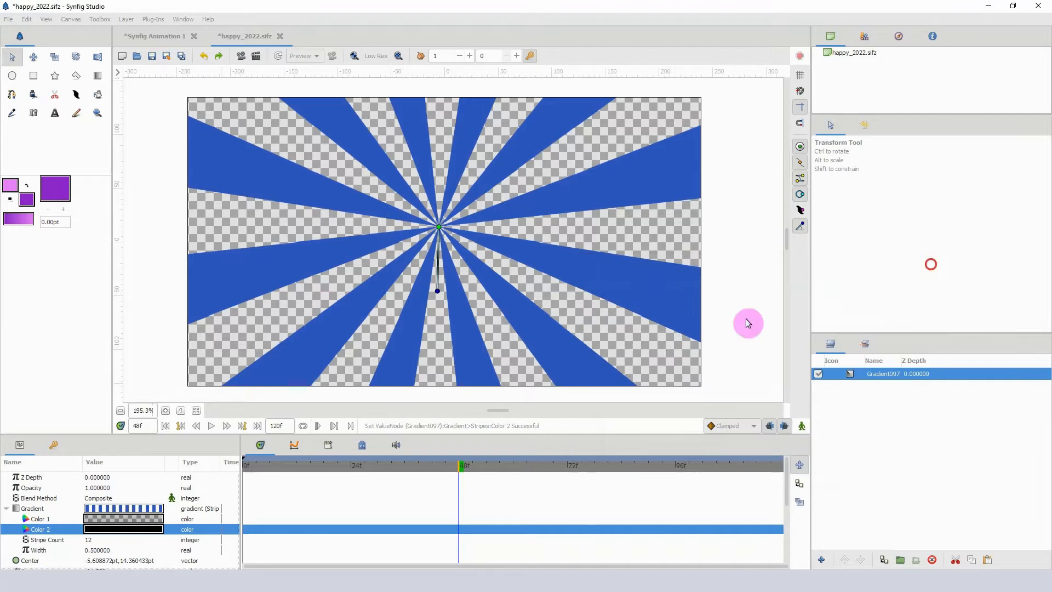
# Paste the copied blue into the stripes' Color 1 and lighten it to #6682CC
pyautogui.doubleClick(104, 519)
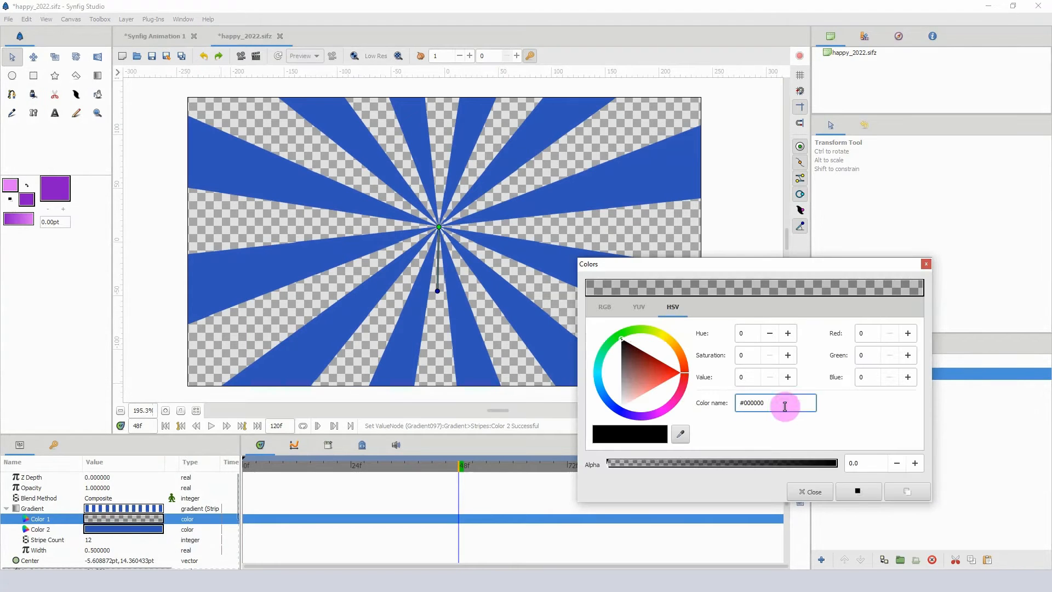
pyautogui.moveTo(731, 401); pyautogui.dragTo(763, 402)
pyautogui.rightClick(763, 400)
pyautogui.click(787, 433)
pyautogui.click(750, 374)
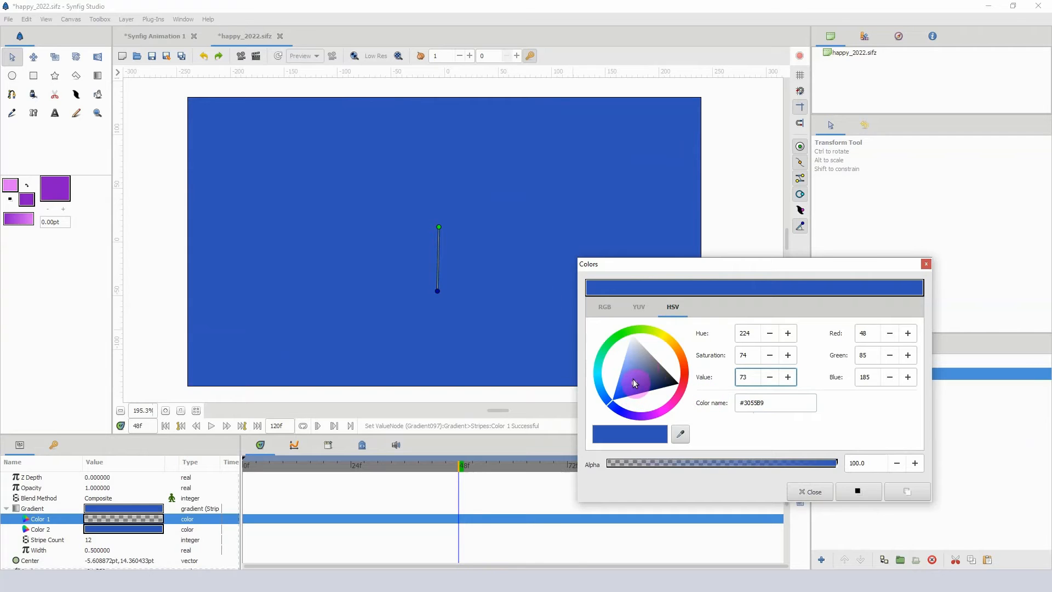
pyautogui.click(634, 377)
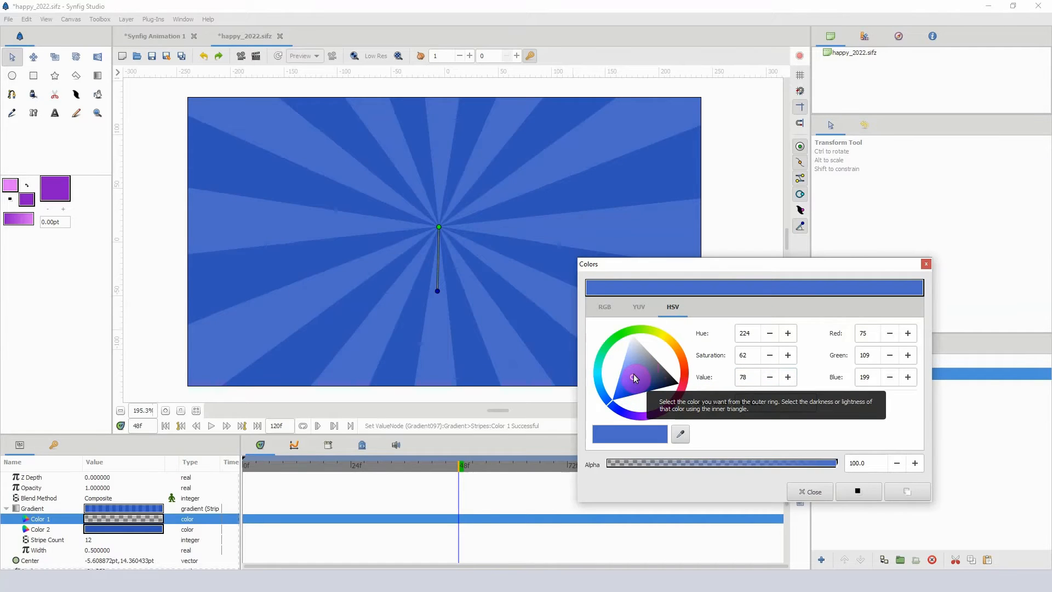
pyautogui.click(634, 376)
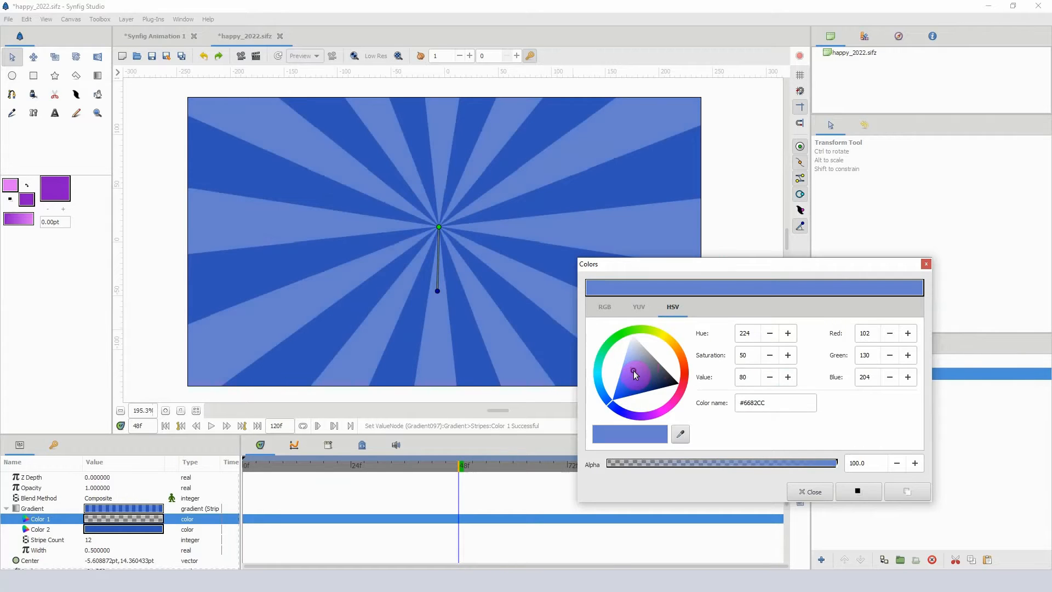
pyautogui.click(633, 370)
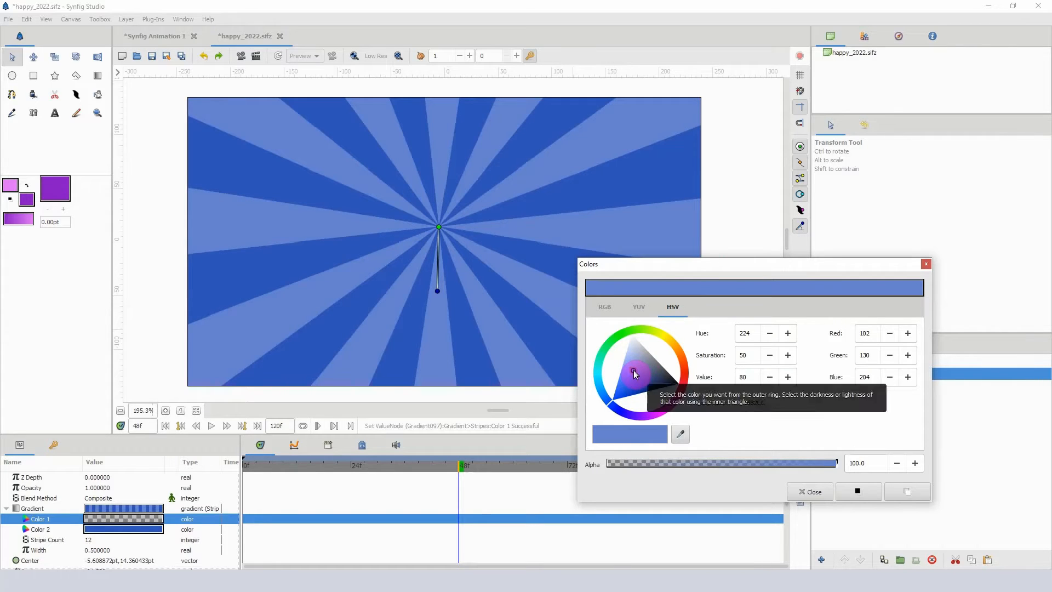
pyautogui.click(925, 266)
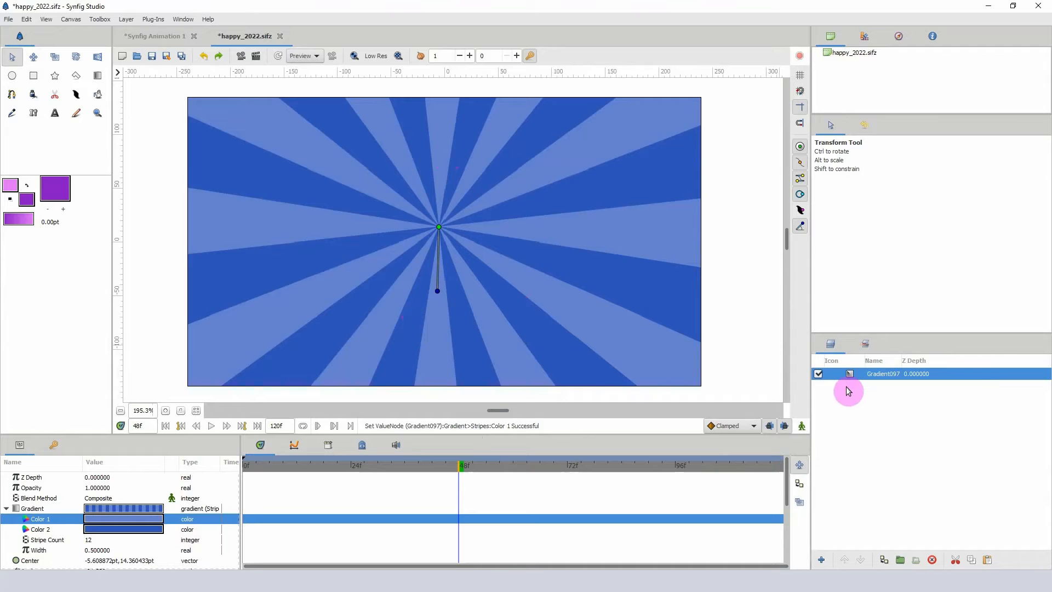
# Add the text 2022 in the Arial font near the center of the canvas
pyautogui.click(57, 114)
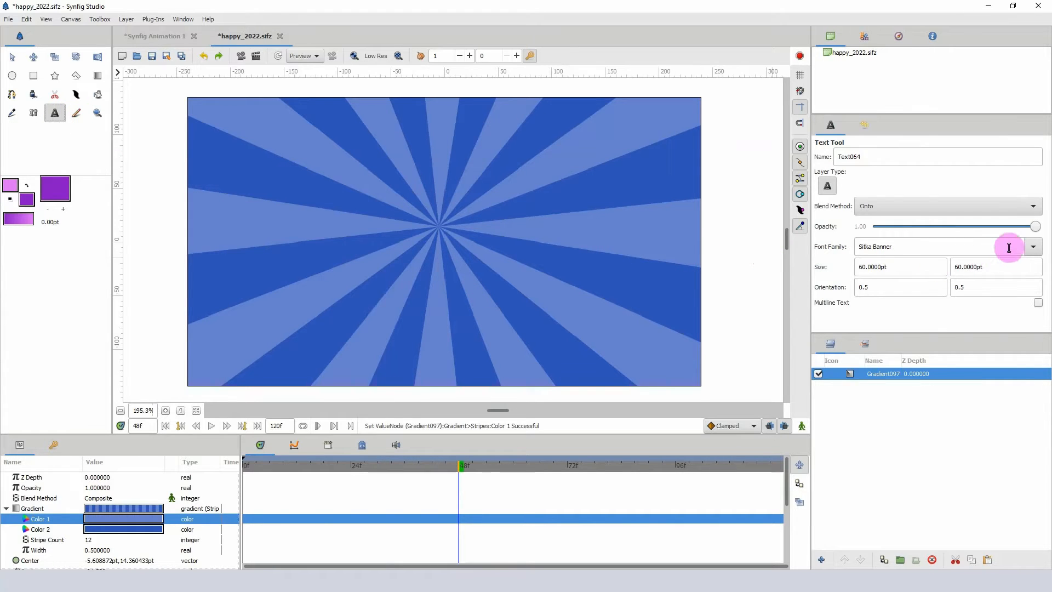
pyautogui.click(1032, 246)
pyautogui.scroll(2, 882, 164)
pyautogui.scroll(10, 883, 165)
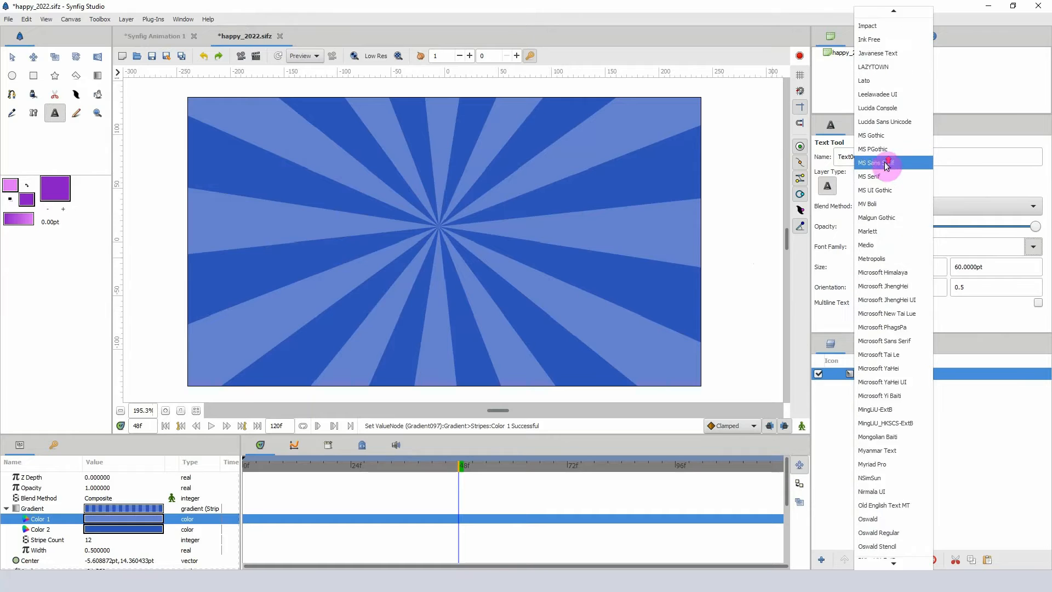
pyautogui.scroll(5, 887, 164)
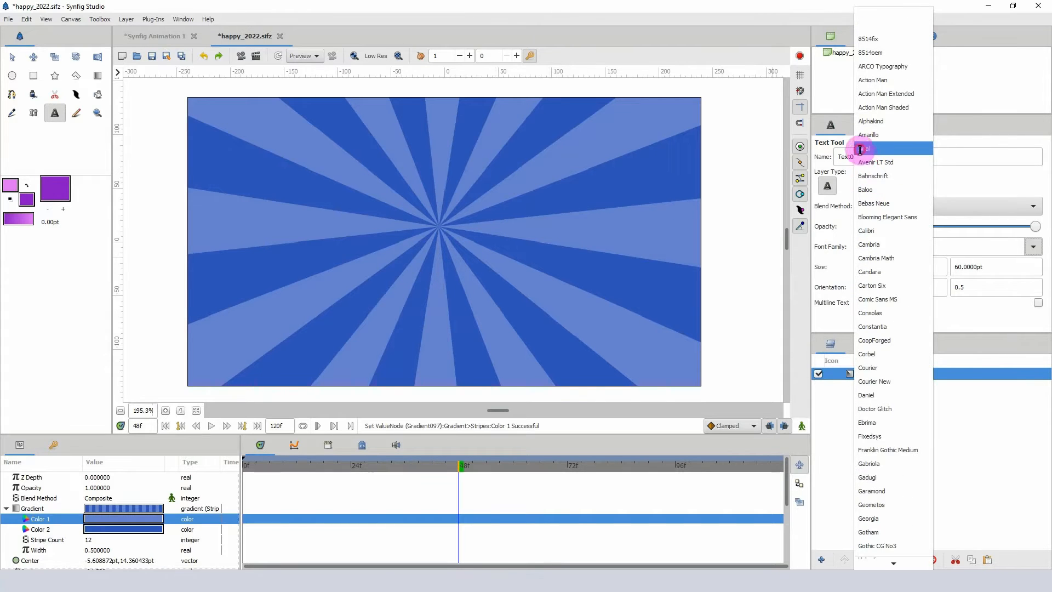
pyautogui.click(863, 149)
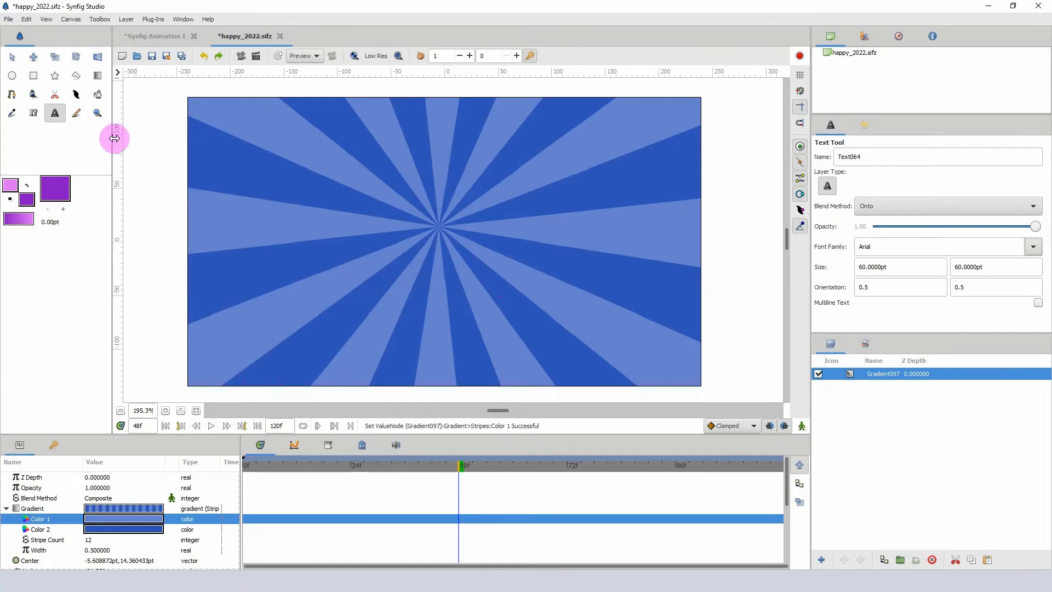
pyautogui.click(429, 215)
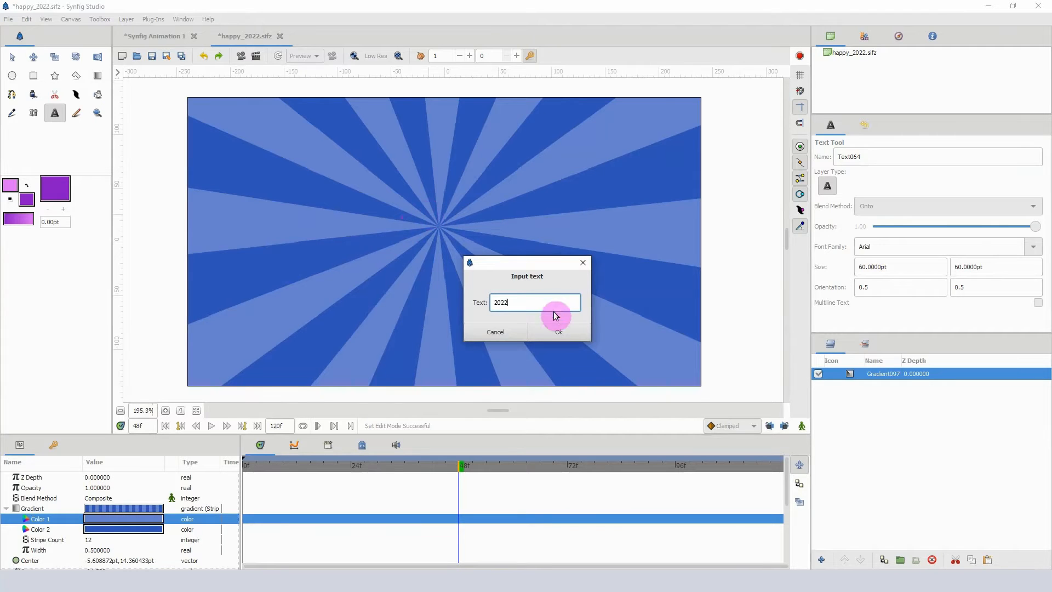
pyautogui.click(557, 331)
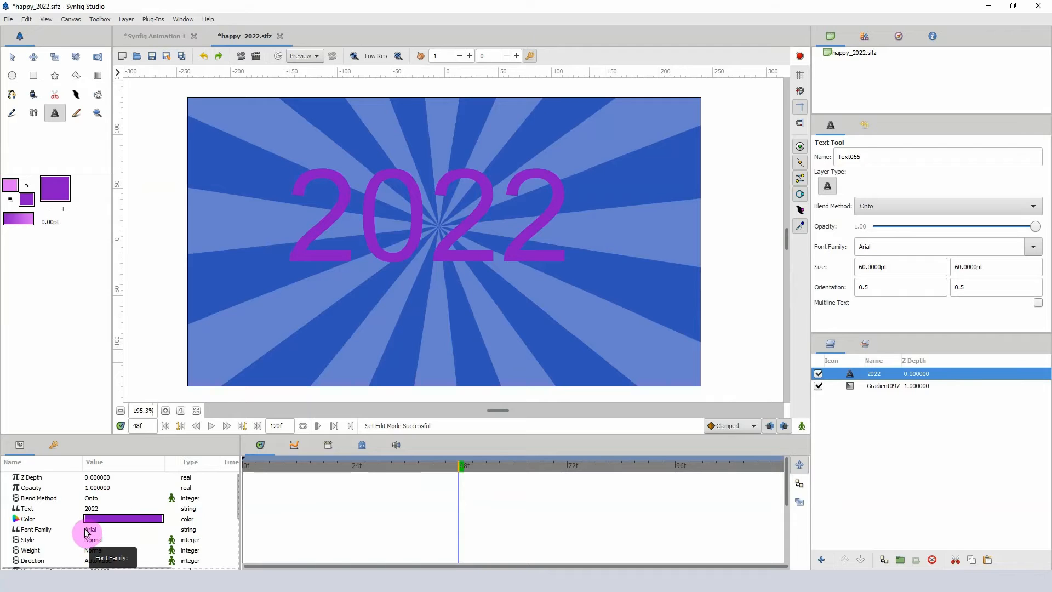
# Set the 2022 text's weight to Heavy and its blend method to Composite
pyautogui.scroll(-1, 87, 531)
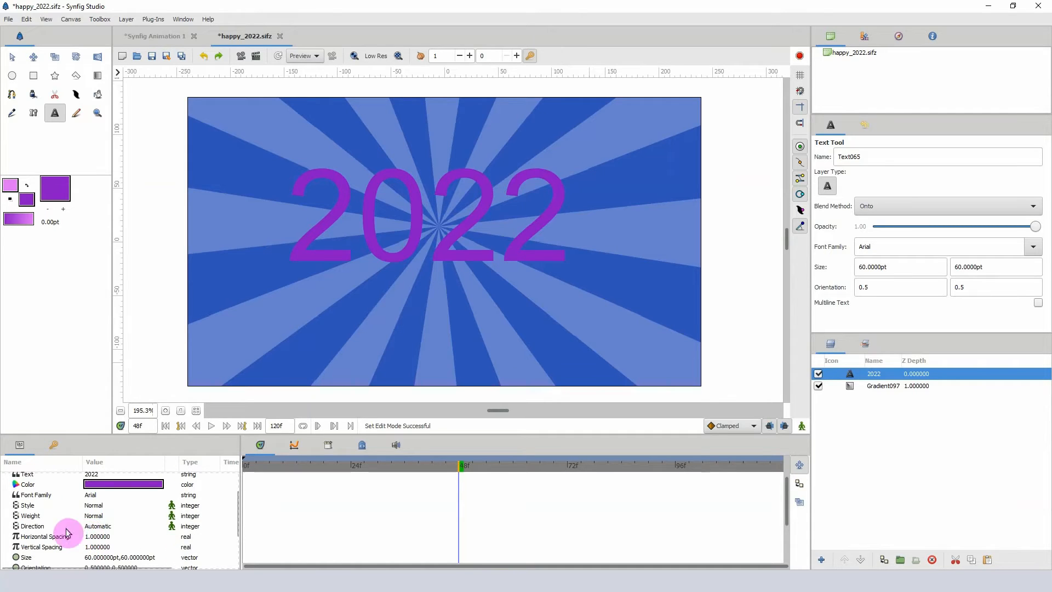
pyautogui.click(95, 515)
pyautogui.click(107, 489)
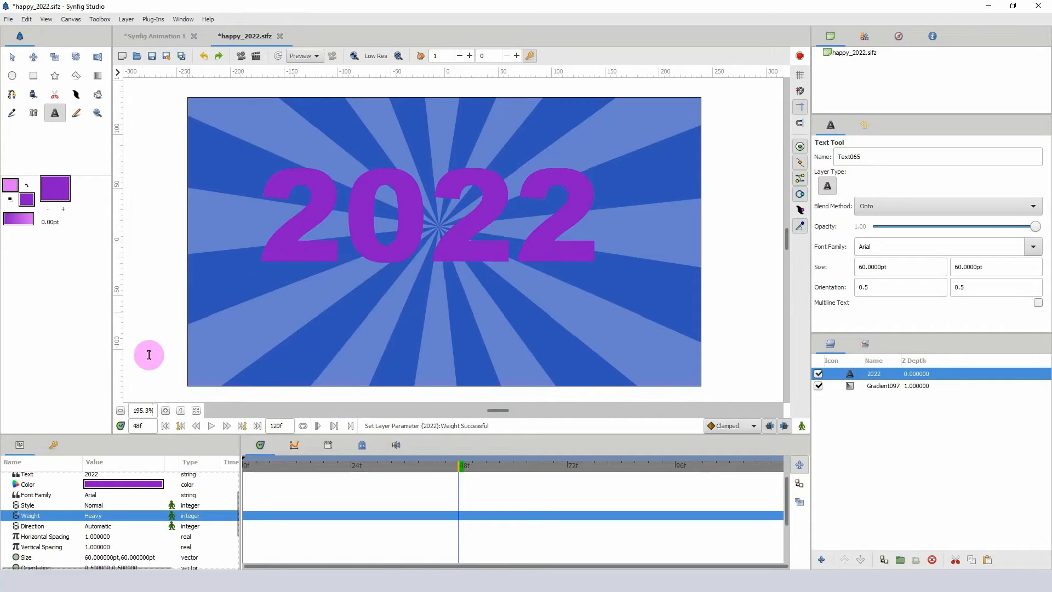
pyautogui.scroll(1, 104, 529)
pyautogui.click(46, 500)
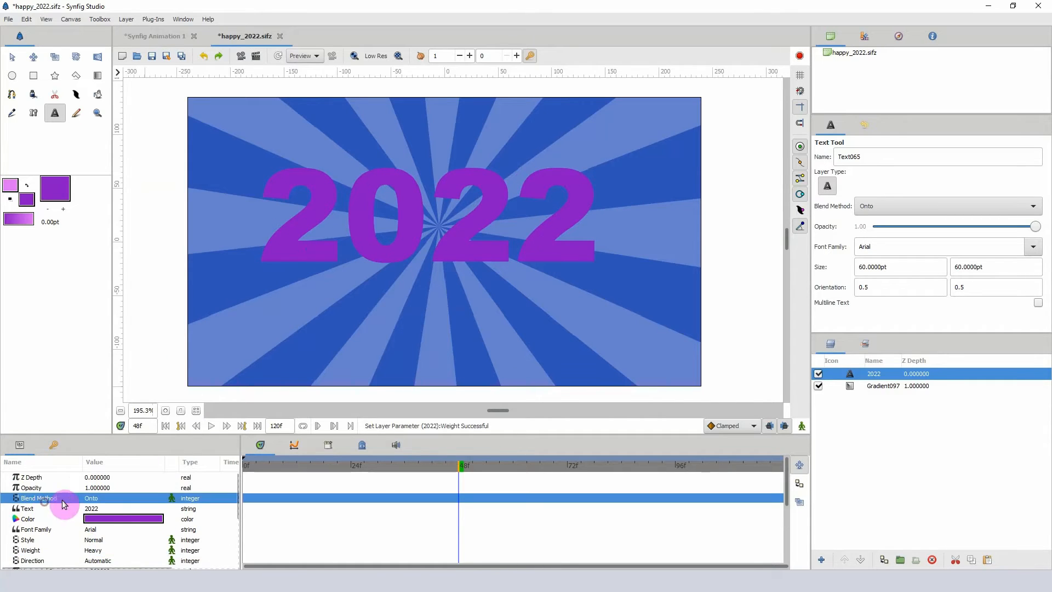
pyautogui.click(92, 497)
pyautogui.click(121, 183)
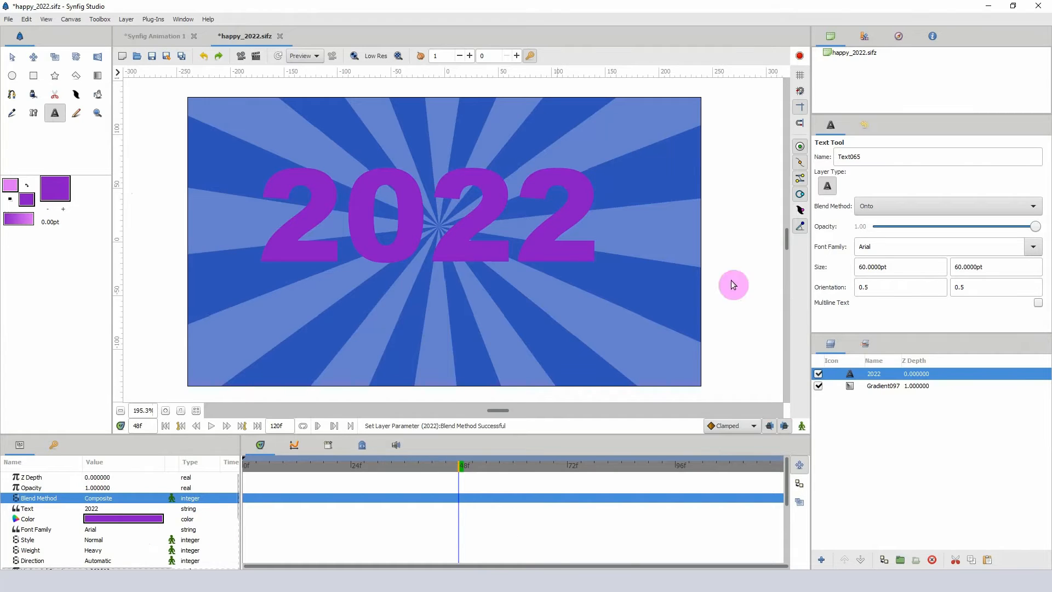
# Put the 2022 text layer in its own group, select it there, and save the file
pyautogui.click(900, 559)
pyautogui.click(830, 373)
pyautogui.click(877, 386)
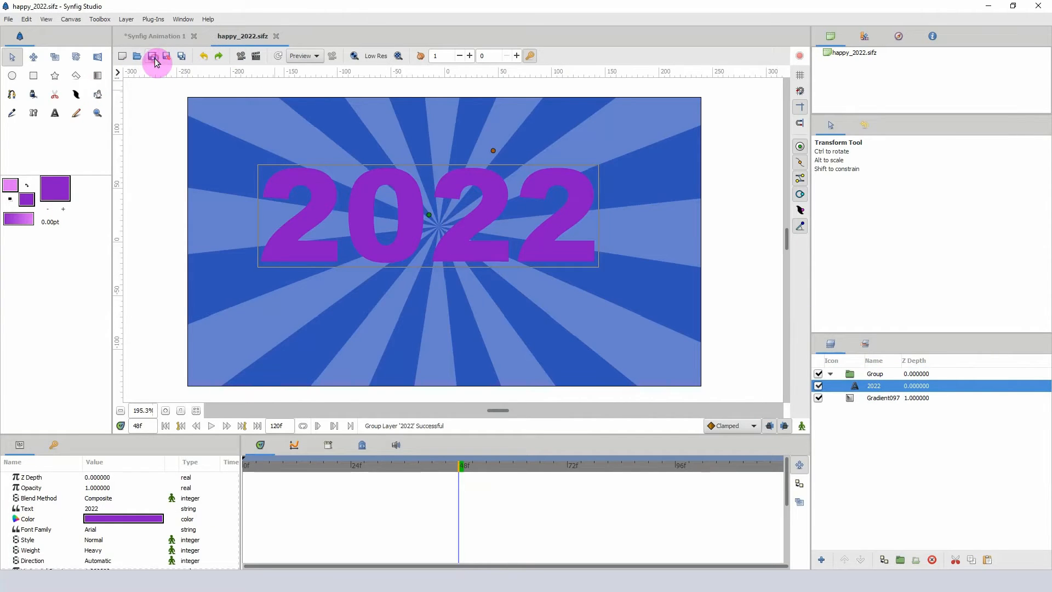
pyautogui.click(98, 75)
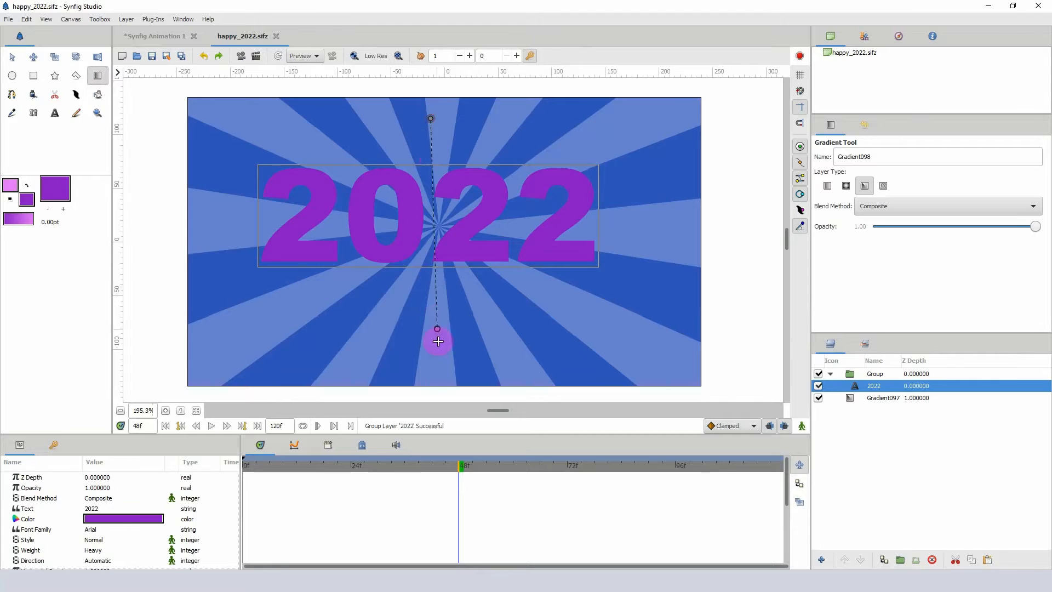
pyautogui.moveTo(438, 341); pyautogui.dragTo(435, 369)
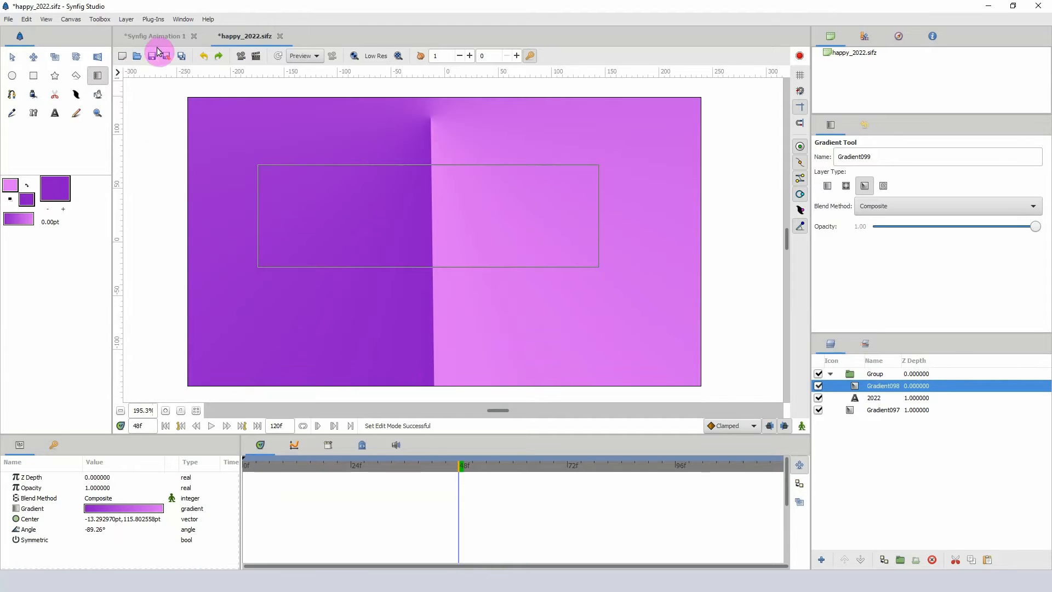
pyautogui.click(203, 59)
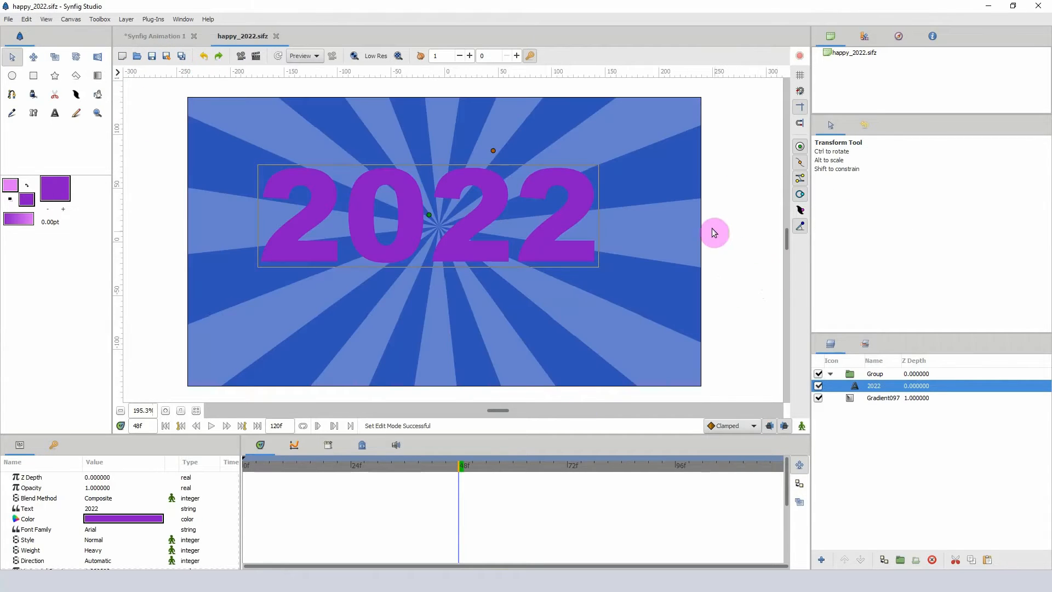
# Draw a vertical linear gradient above the 2022 text inside the group, from about (4.6, 101.5) pt to (3.1, -158.8) pt
pyautogui.click(98, 75)
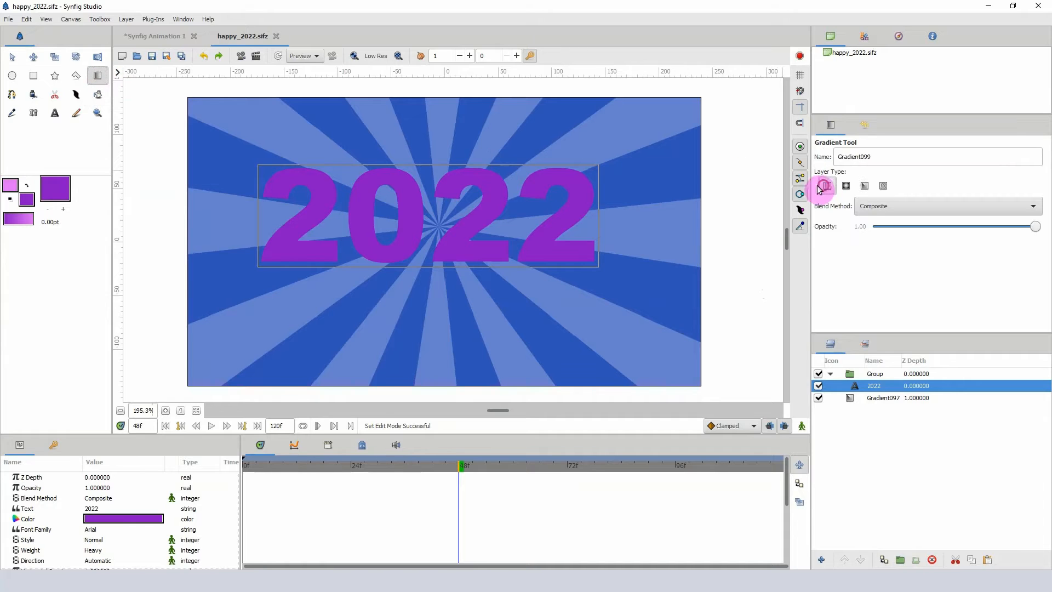
pyautogui.moveTo(449, 134); pyautogui.dragTo(439, 404)
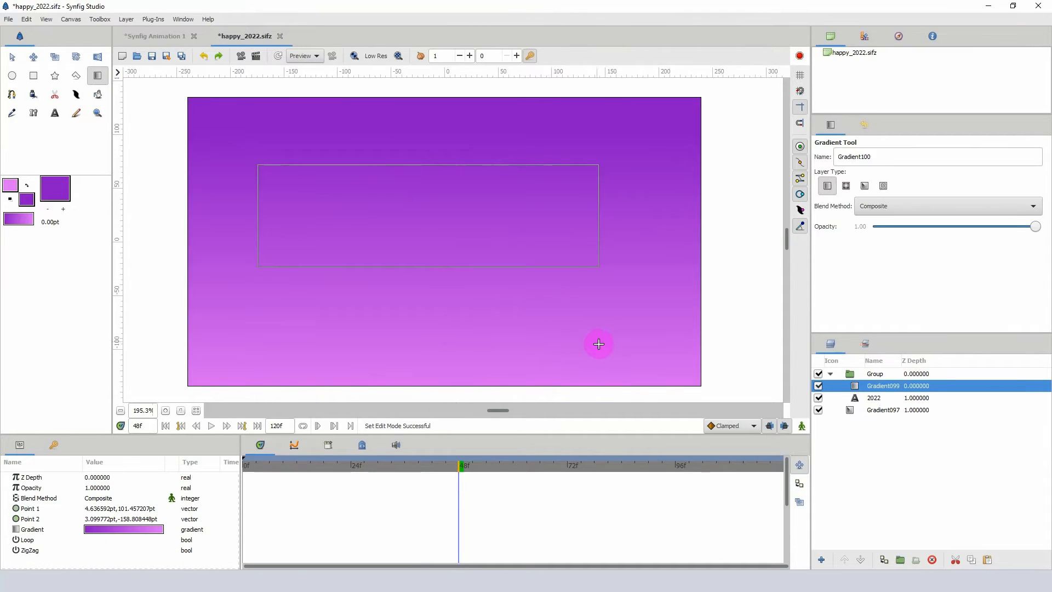
# Set the gradient's blend method to Onto and move its endpoints to about (1.6, 81.5) pt and (-0.5, -67.6) pt
pyautogui.click(110, 501)
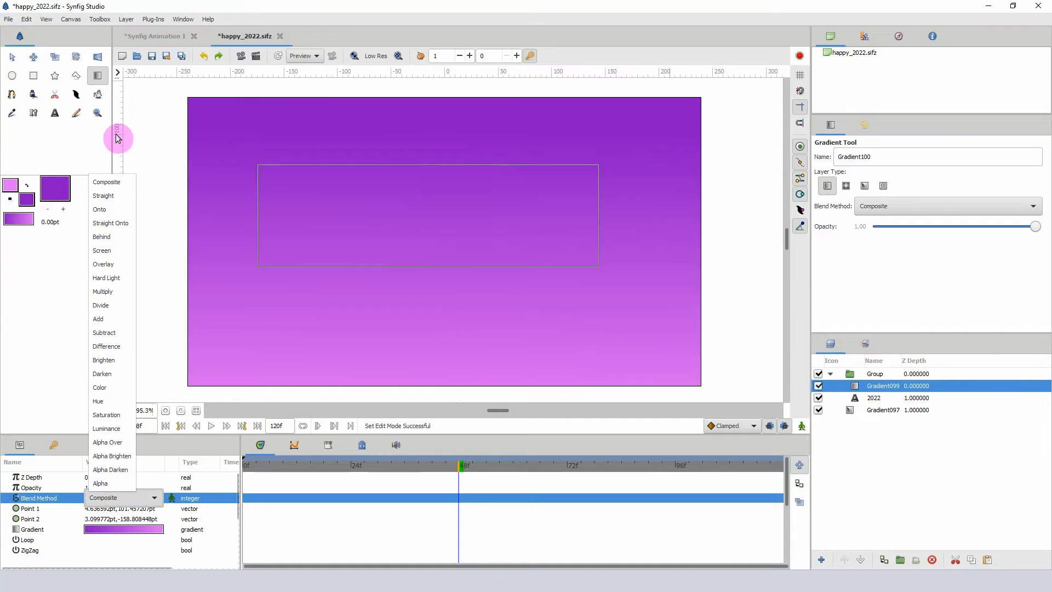
pyautogui.click(107, 210)
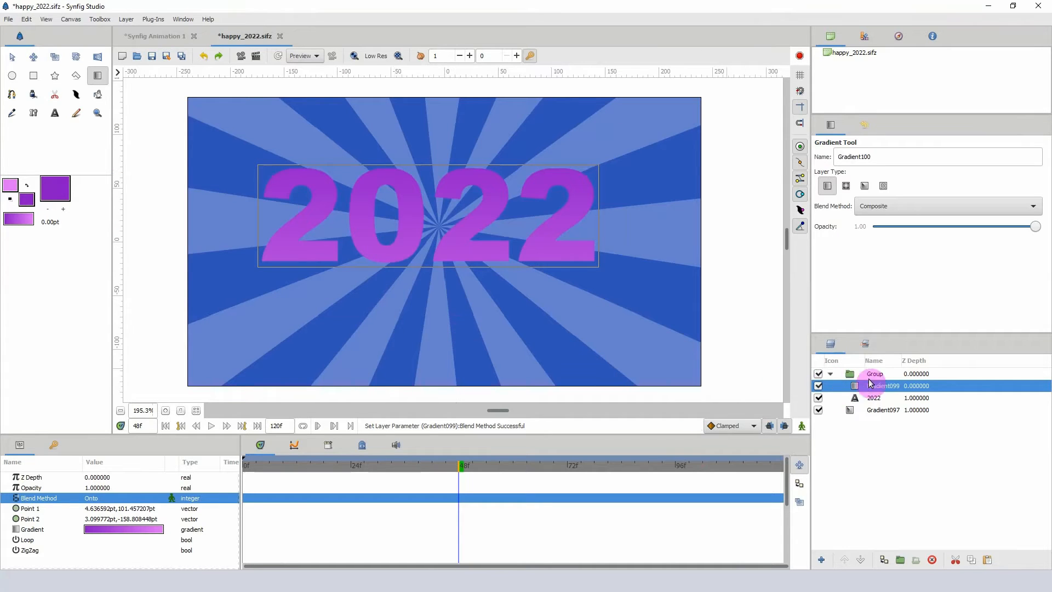
pyautogui.click(12, 59)
pyautogui.moveTo(442, 406); pyautogui.dragTo(436, 252)
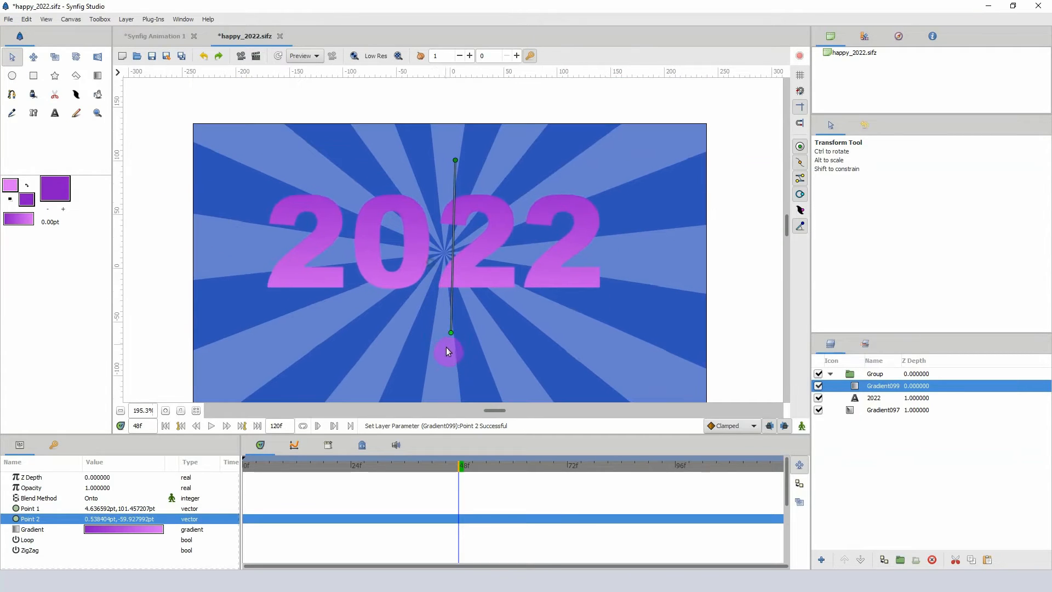
pyautogui.click(453, 170)
pyautogui.moveTo(453, 170); pyautogui.dragTo(452, 188)
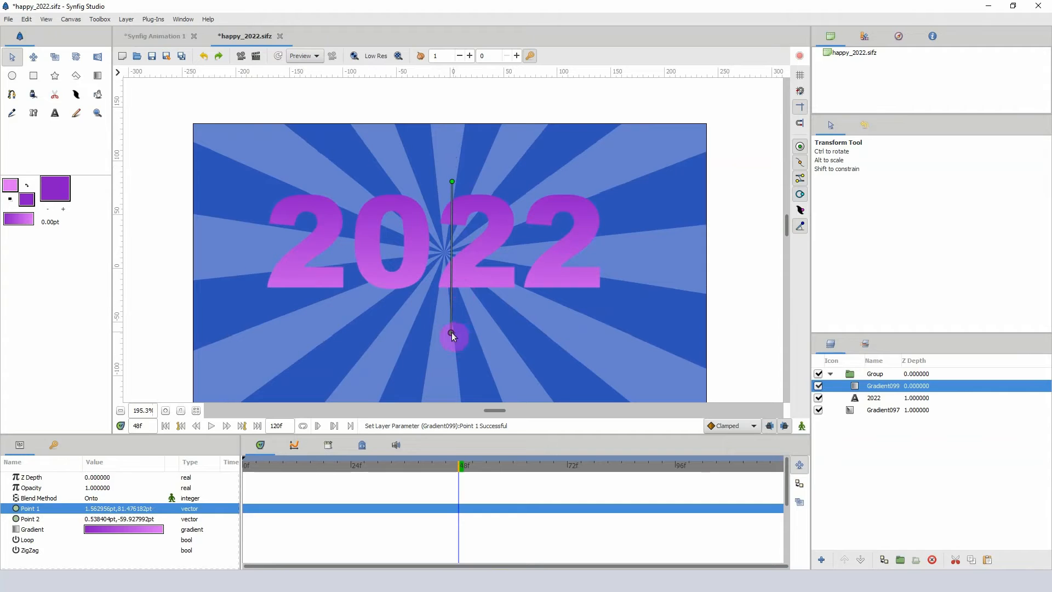
pyautogui.moveTo(451, 332); pyautogui.dragTo(449, 340)
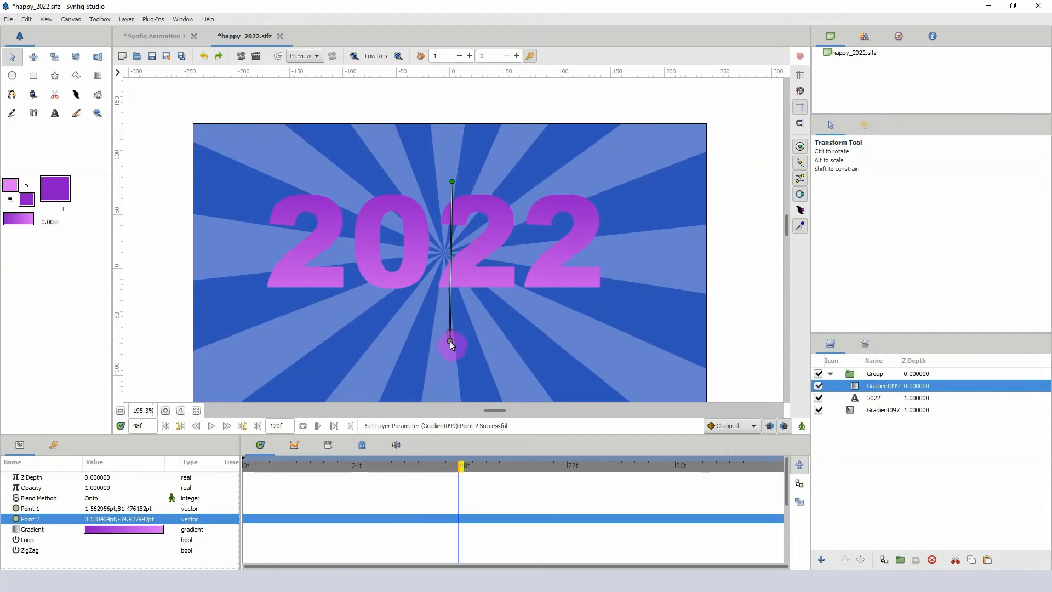
# Change the start color of the gradient over the 2022 text to yellow, #FFF400
pyautogui.doubleClick(137, 529)
pyautogui.moveTo(686, 293)
pyautogui.mouseDown()
pyautogui.moveTo(678, 269)
pyautogui.moveTo(683, 284)
pyautogui.mouseUp()
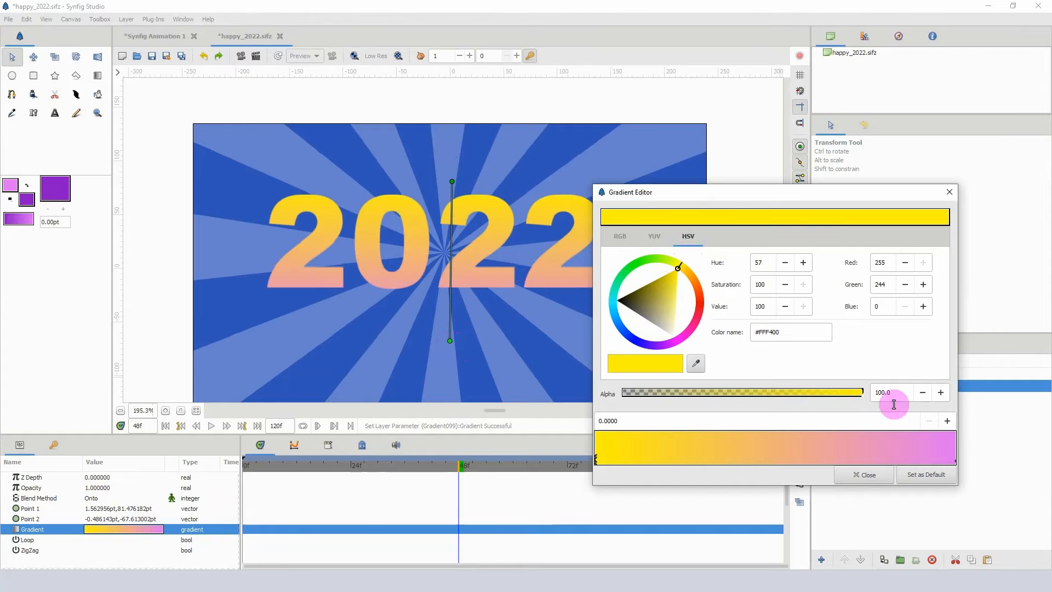
pyautogui.click(950, 192)
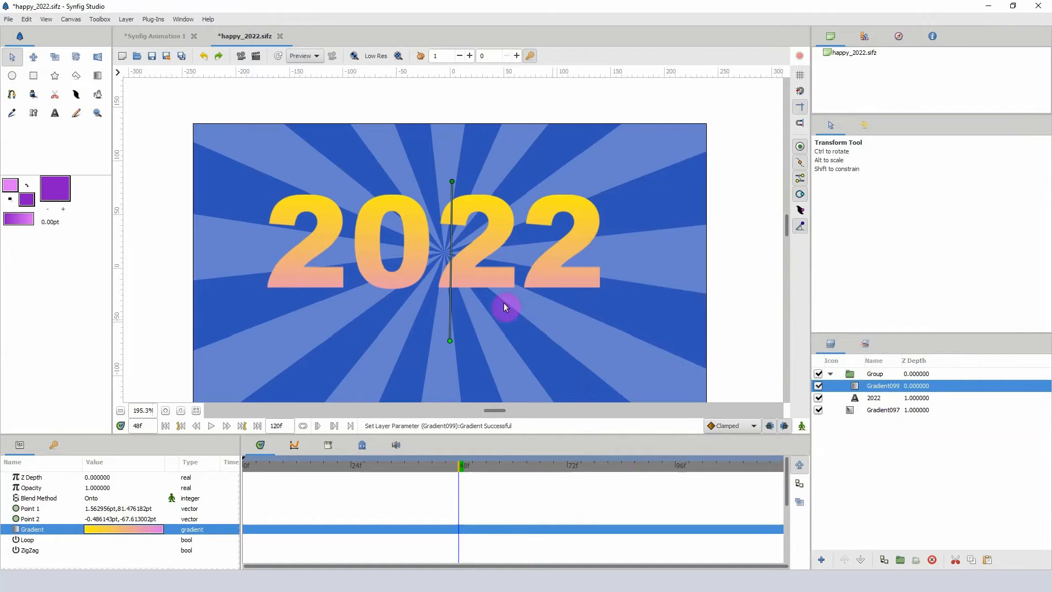
# Change the end color of the gradient over the 2022 text to dark orange, #D86300
pyautogui.doubleClick(130, 529)
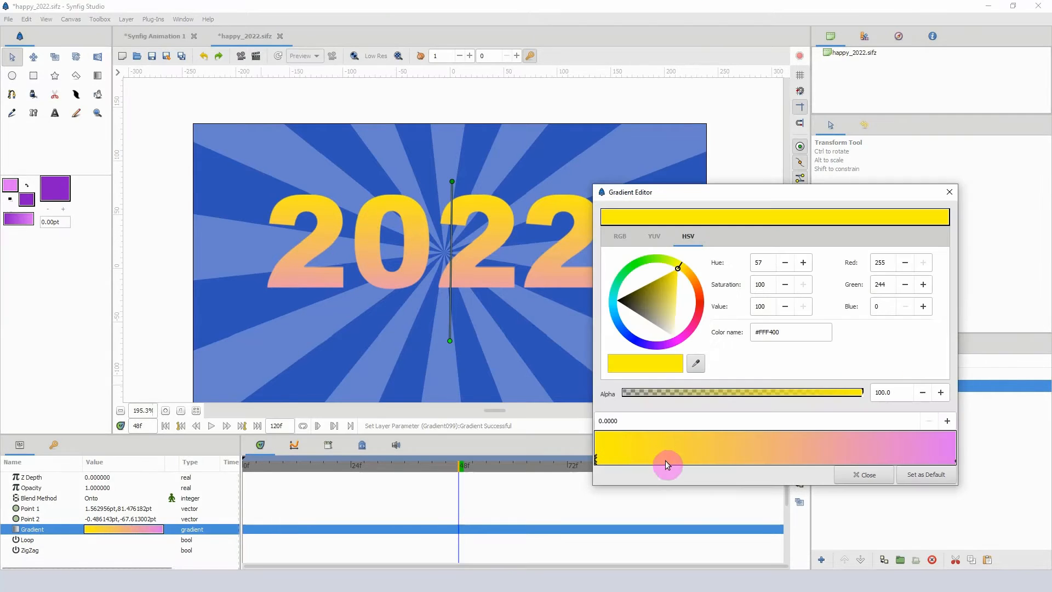
pyautogui.click(953, 462)
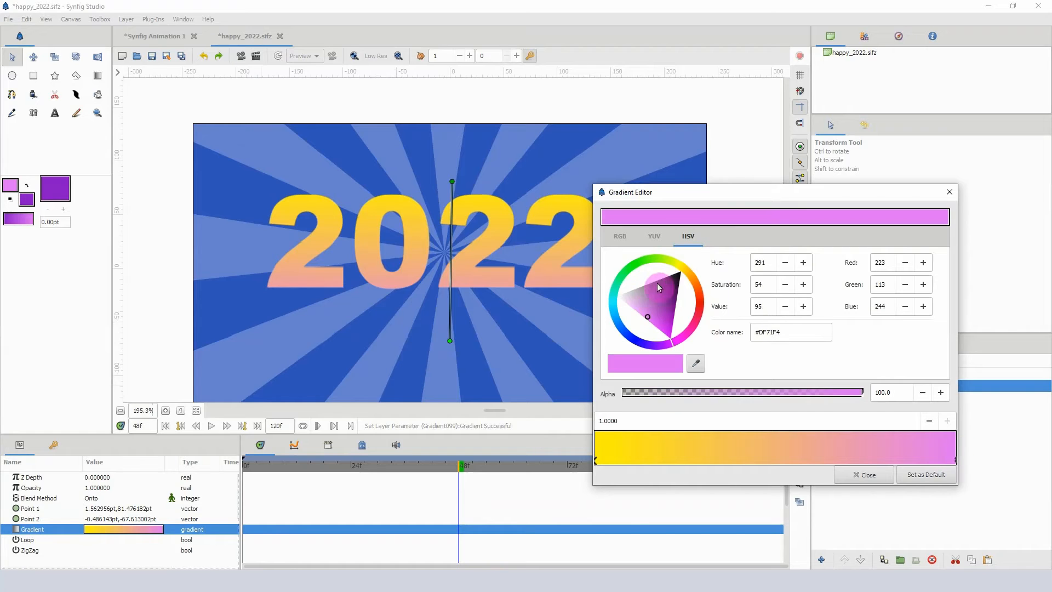
pyautogui.click(681, 266)
pyautogui.moveTo(672, 281)
pyautogui.mouseDown()
pyautogui.moveTo(688, 267)
pyautogui.moveTo(677, 276)
pyautogui.moveTo(685, 279)
pyautogui.mouseUp()
pyautogui.click(680, 276)
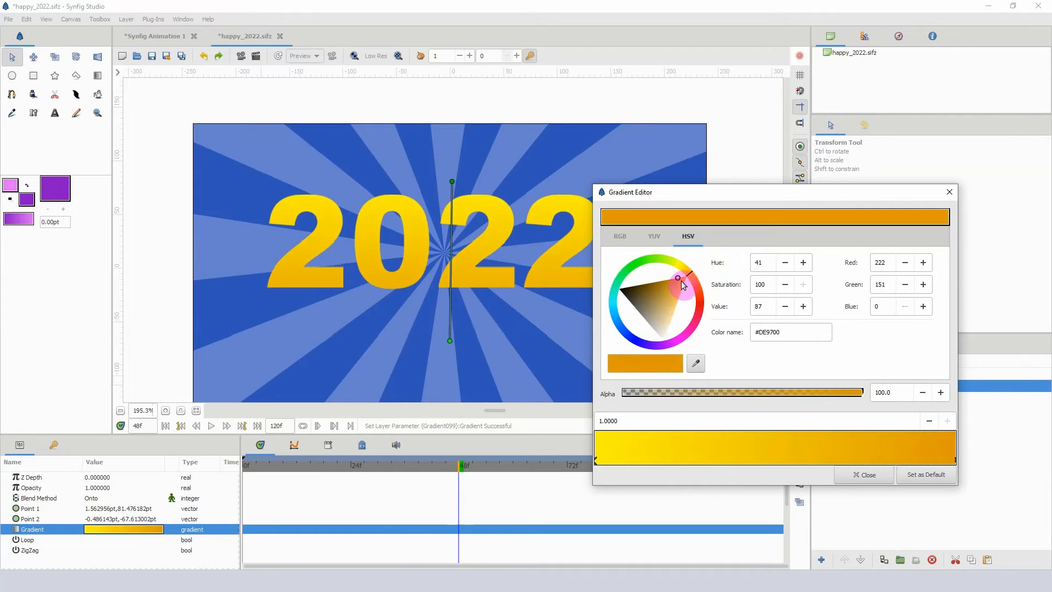
pyautogui.click(680, 286)
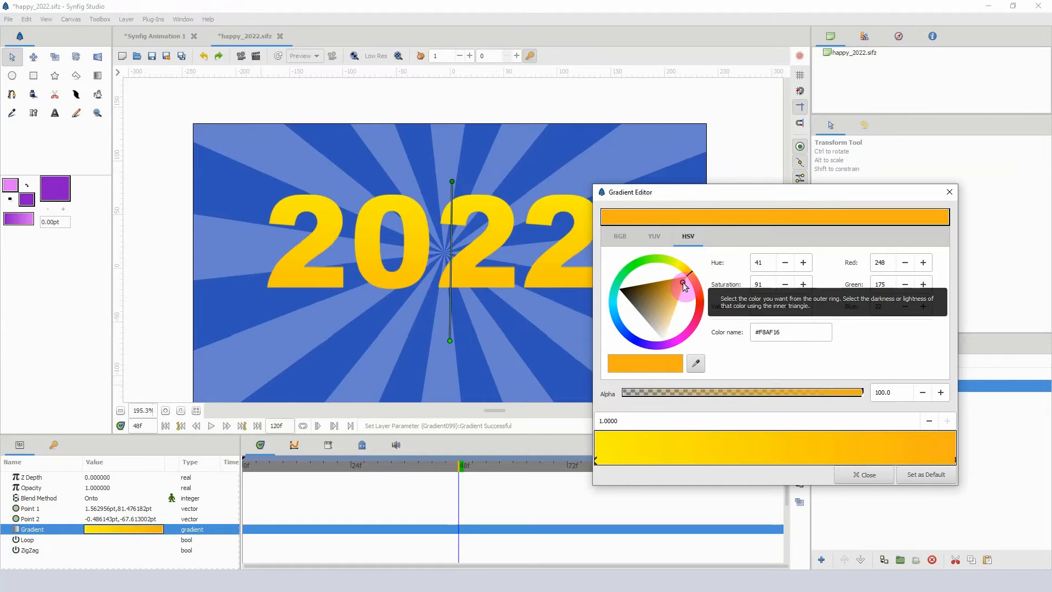
pyautogui.click(680, 291)
pyautogui.click(680, 289)
pyautogui.moveTo(689, 273); pyautogui.dragTo(692, 276)
pyautogui.click(679, 289)
pyautogui.click(679, 295)
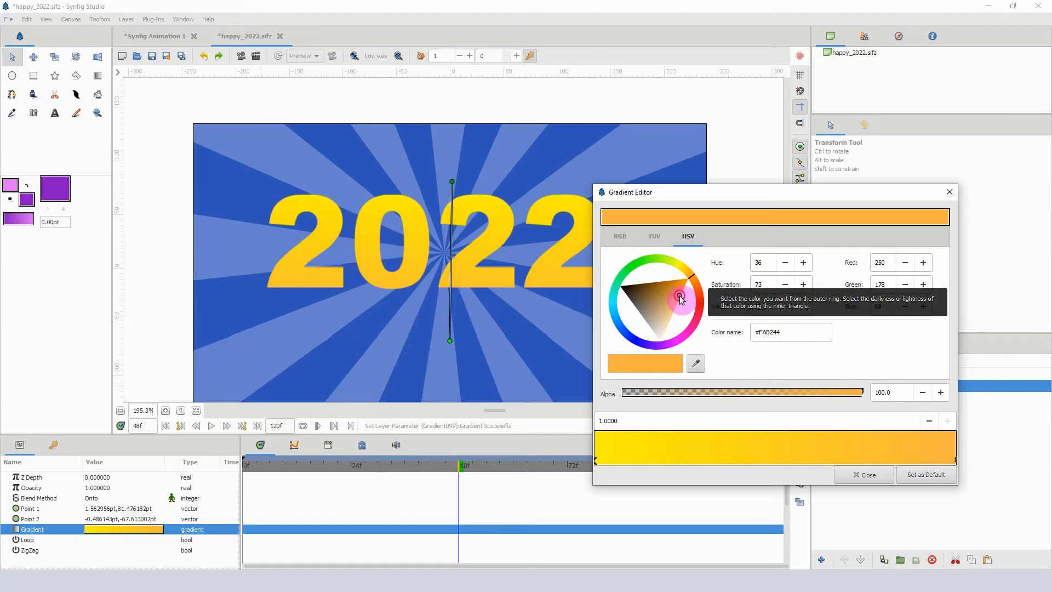
pyautogui.click(678, 292)
pyautogui.click(673, 292)
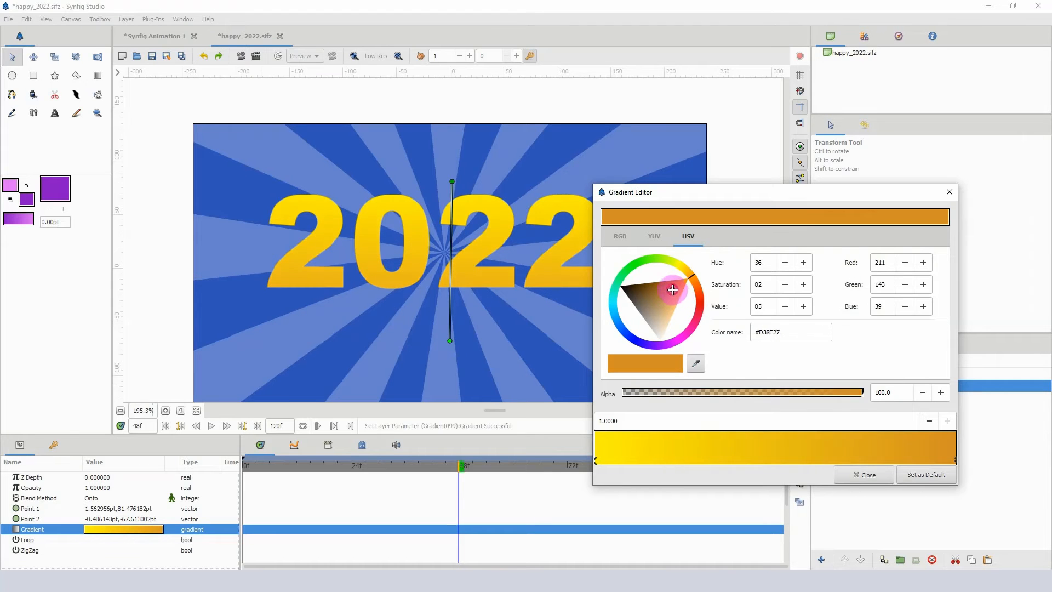
pyautogui.moveTo(671, 289); pyautogui.dragTo(670, 281)
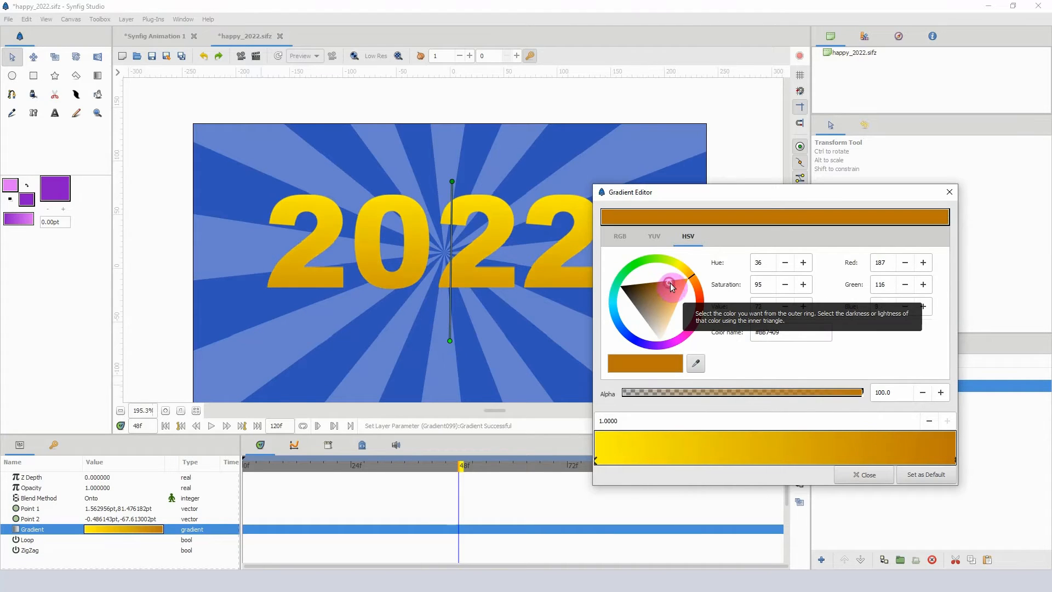
pyautogui.click(676, 283)
pyautogui.click(679, 282)
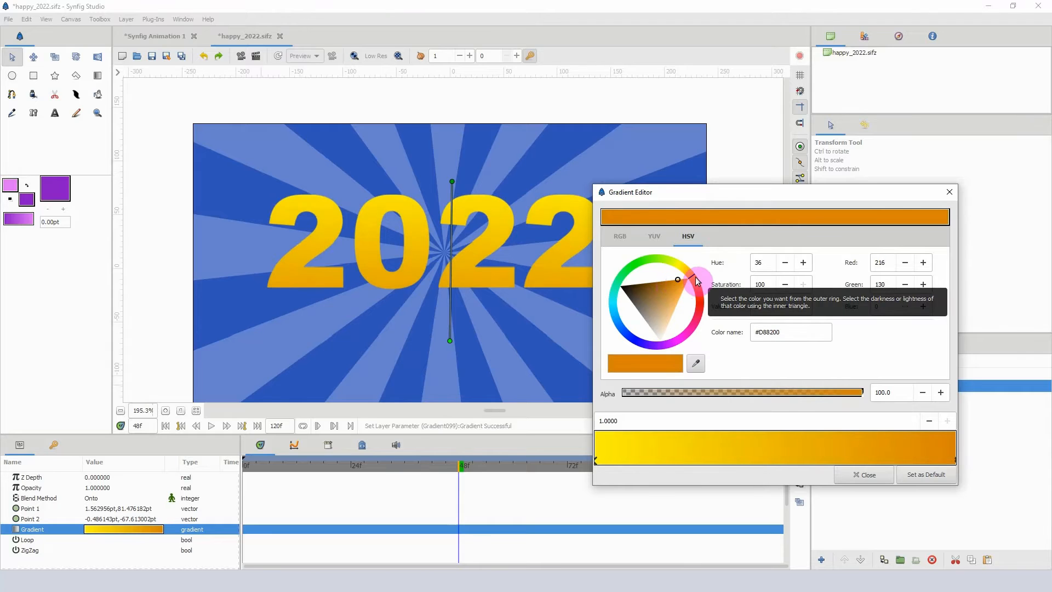
pyautogui.click(696, 277)
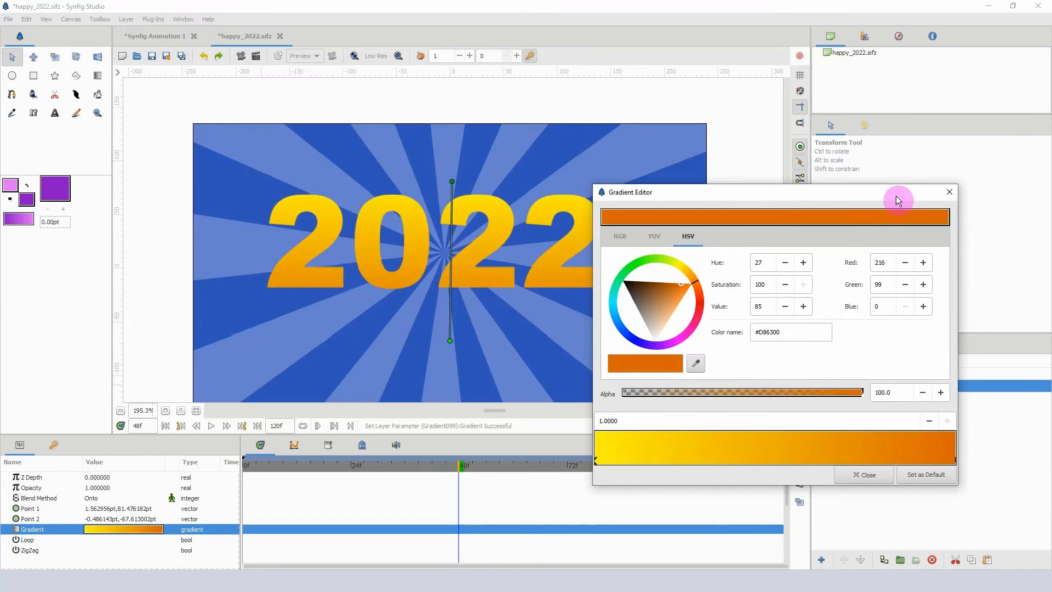
pyautogui.click(949, 192)
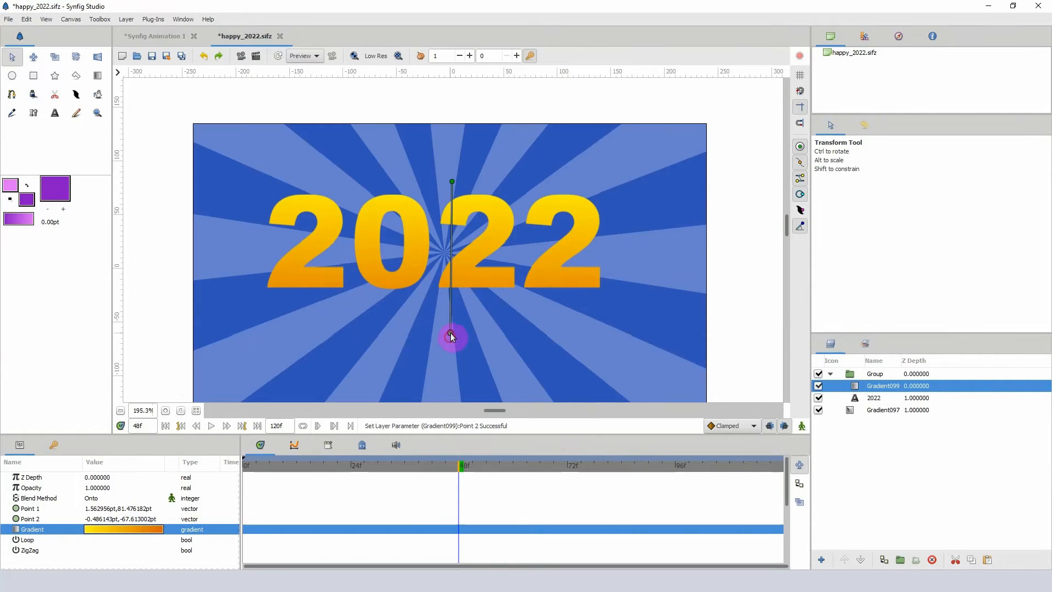
# Straighten the gradient line by moving its endpoints to about (0.03, 84.6) pt and (0.03, -59.9) pt
pyautogui.moveTo(450, 333); pyautogui.dragTo(450, 333)
pyautogui.moveTo(452, 180); pyautogui.dragTo(450, 178)
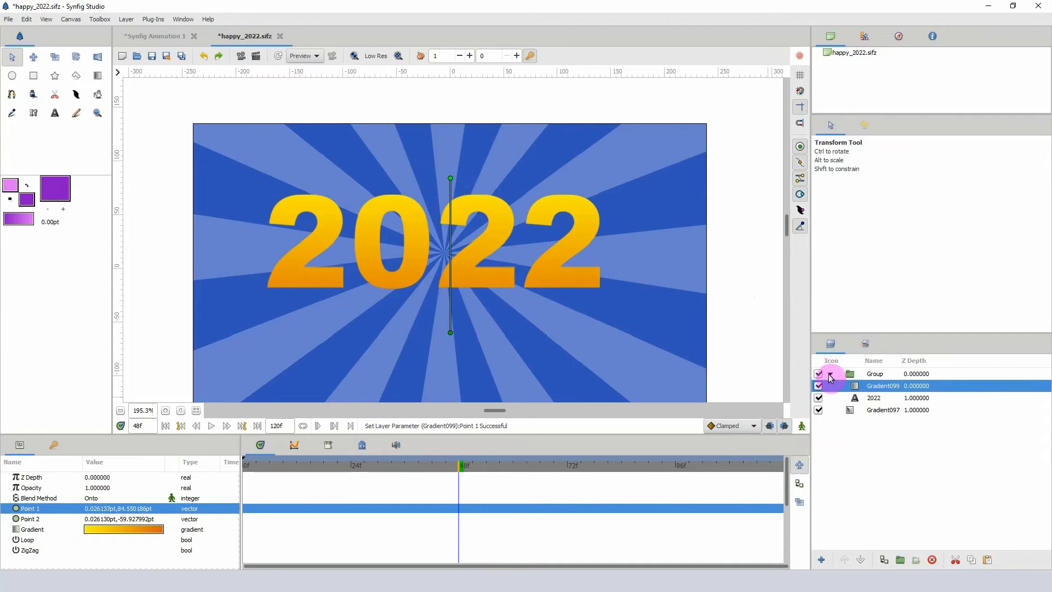
# Copy the 2022 text layer out of the group, paste it just above the sunburst layer, and hide the original group
pyautogui.click(851, 398)
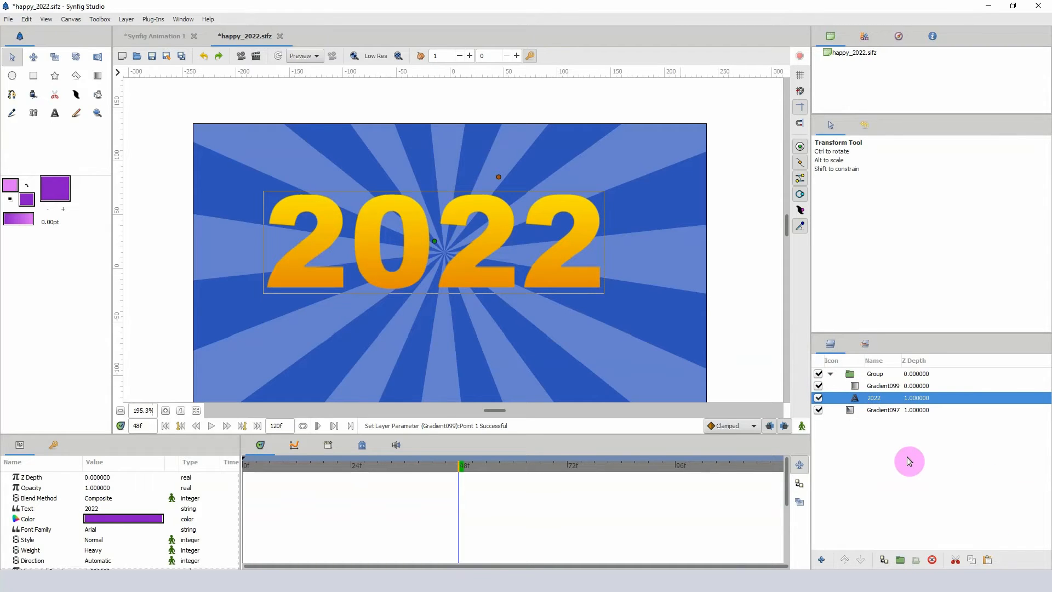
pyautogui.click(832, 374)
pyautogui.click(862, 387)
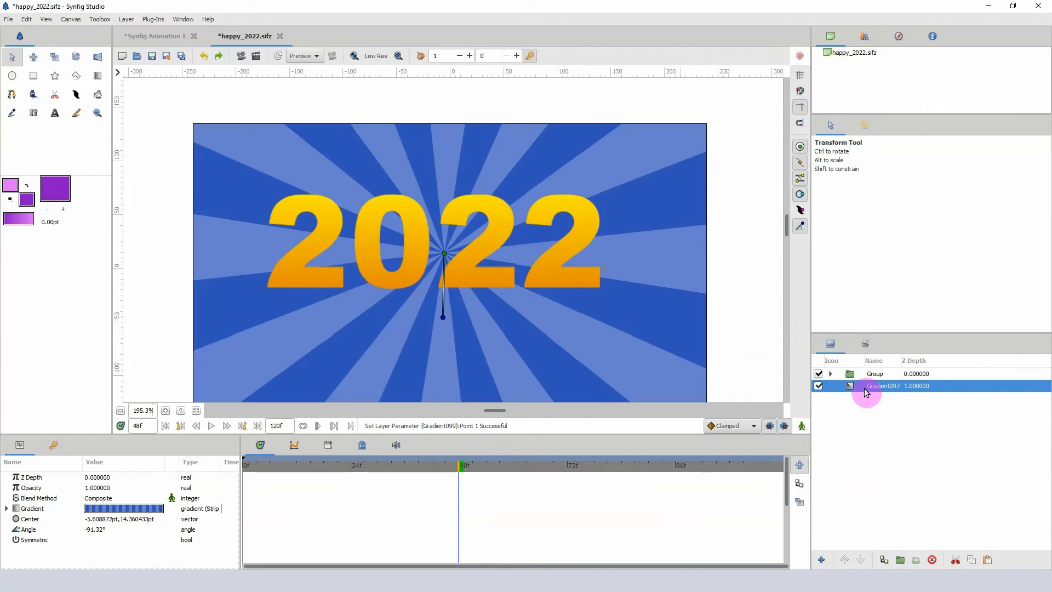
pyautogui.hotkey('ctrl', 'v')
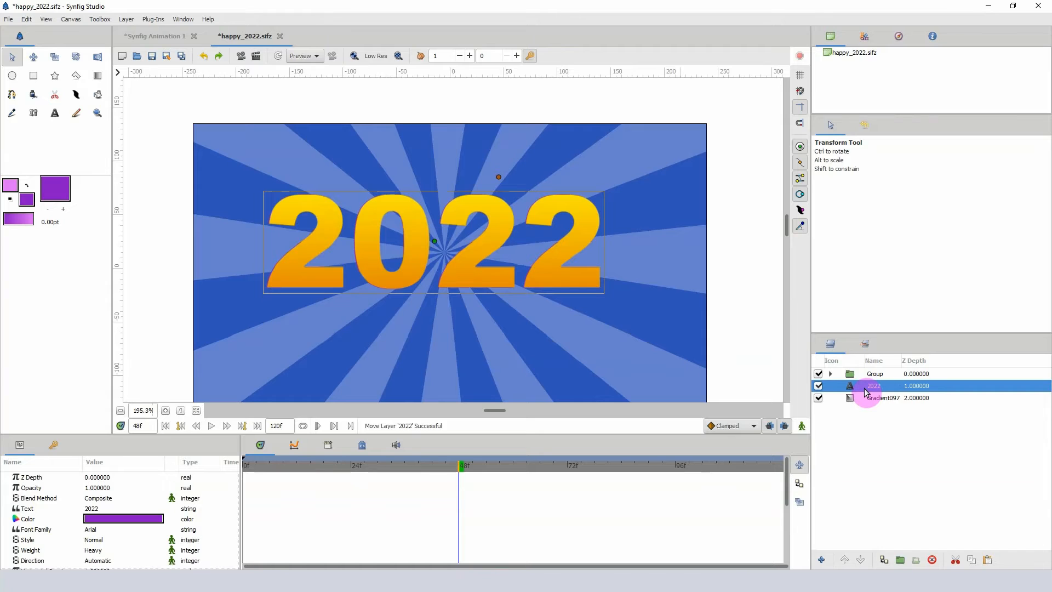
pyautogui.click(818, 374)
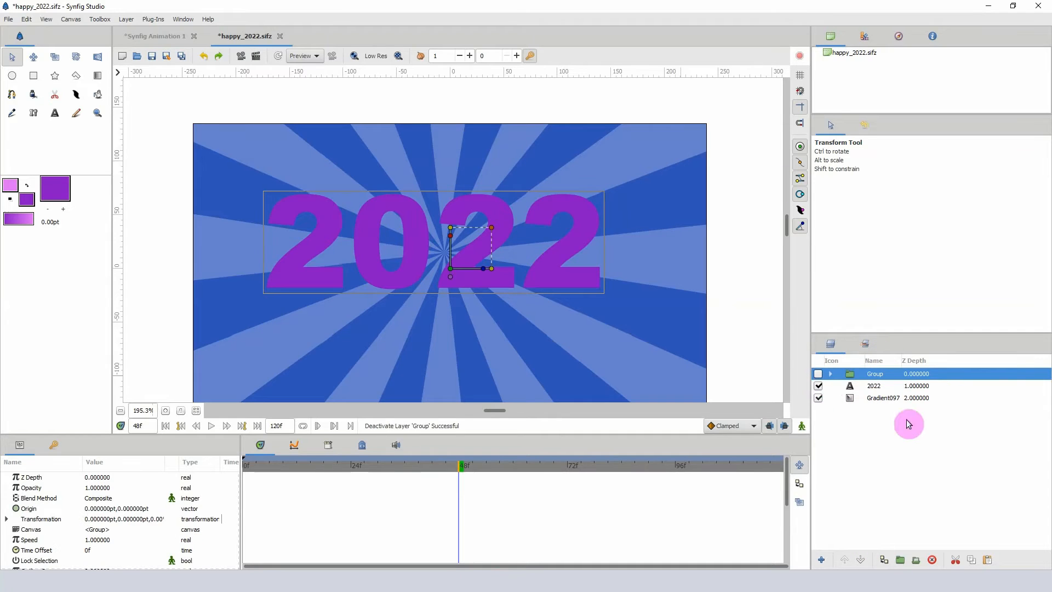
# Put the copied 2022 text layer in its own group and expand that group in the layer list
pyautogui.click(867, 387)
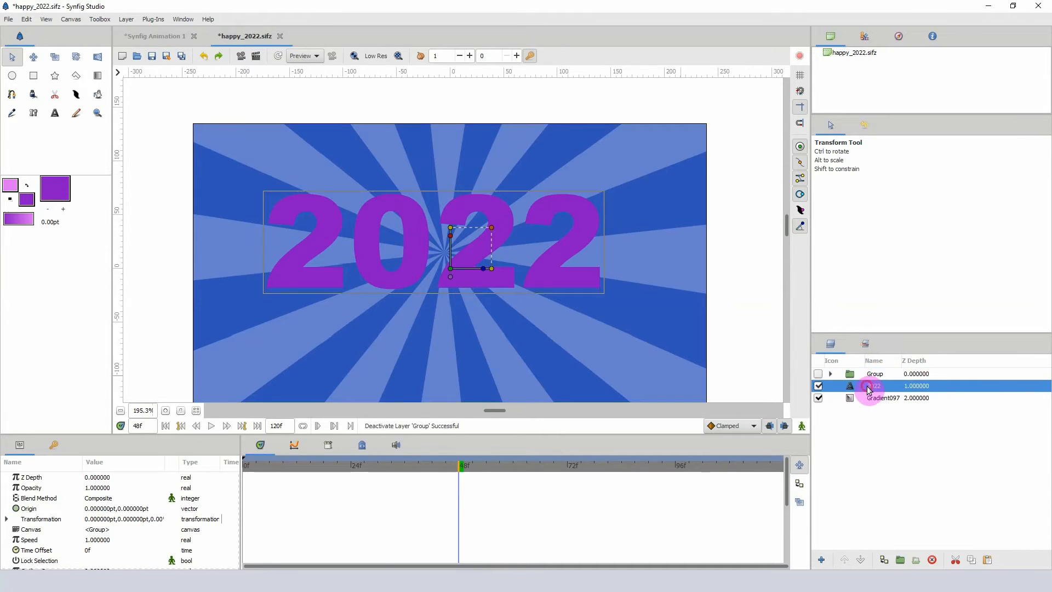
pyautogui.click(898, 560)
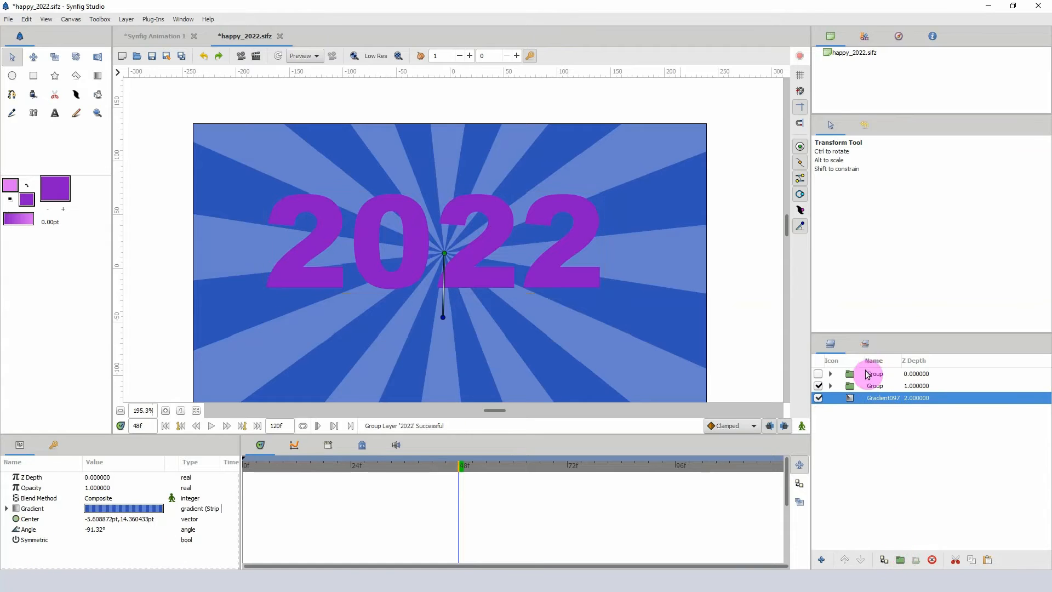
pyautogui.click(855, 386)
pyautogui.click(830, 386)
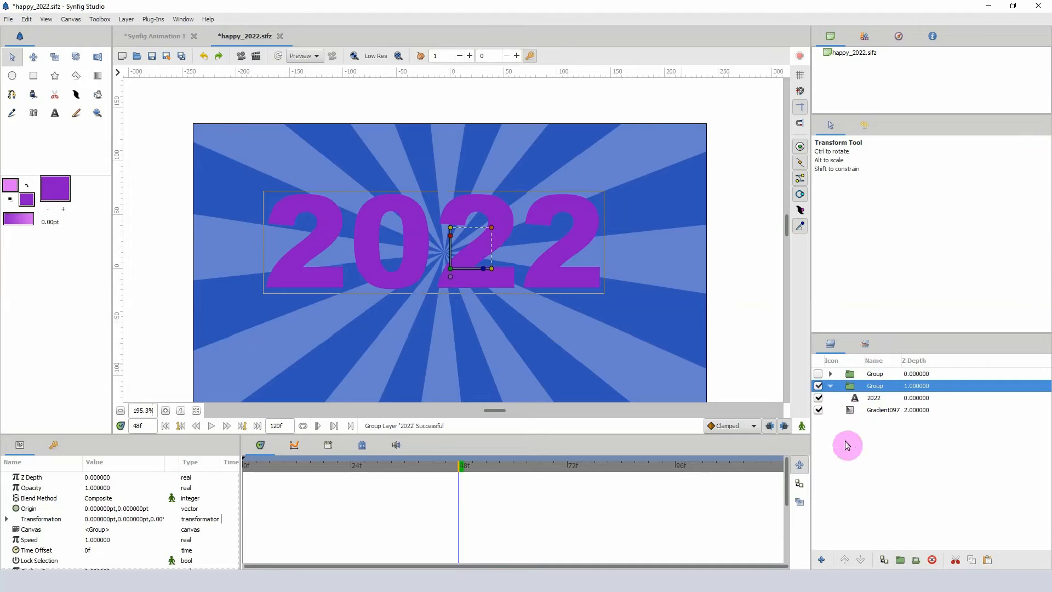
# Add a Duplicate layer above the copied 2022 text inside the new group
pyautogui.click(868, 400)
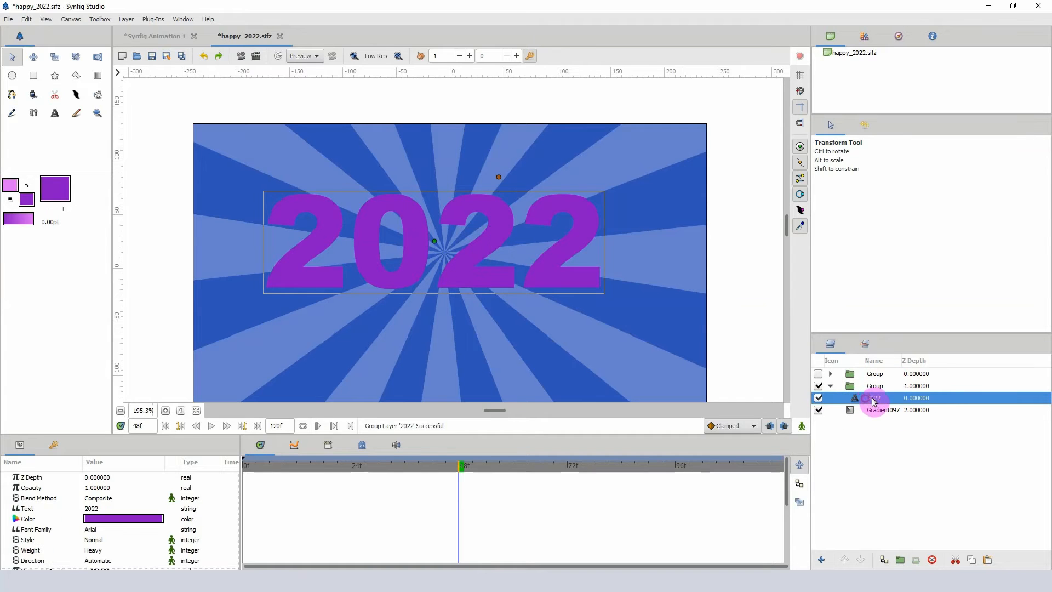
pyautogui.rightClick(867, 400)
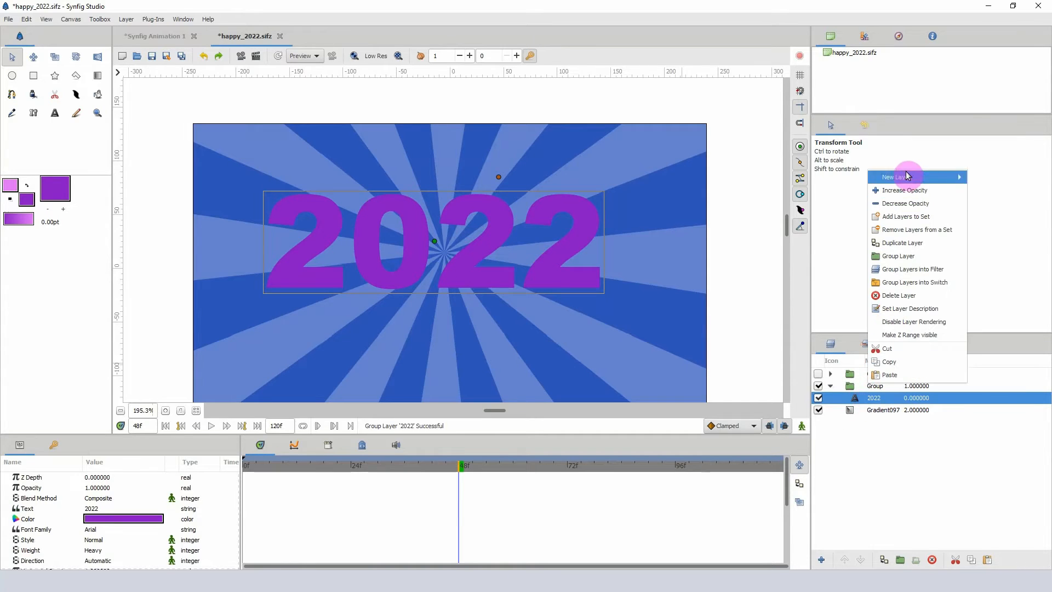
pyautogui.moveTo(907, 177)
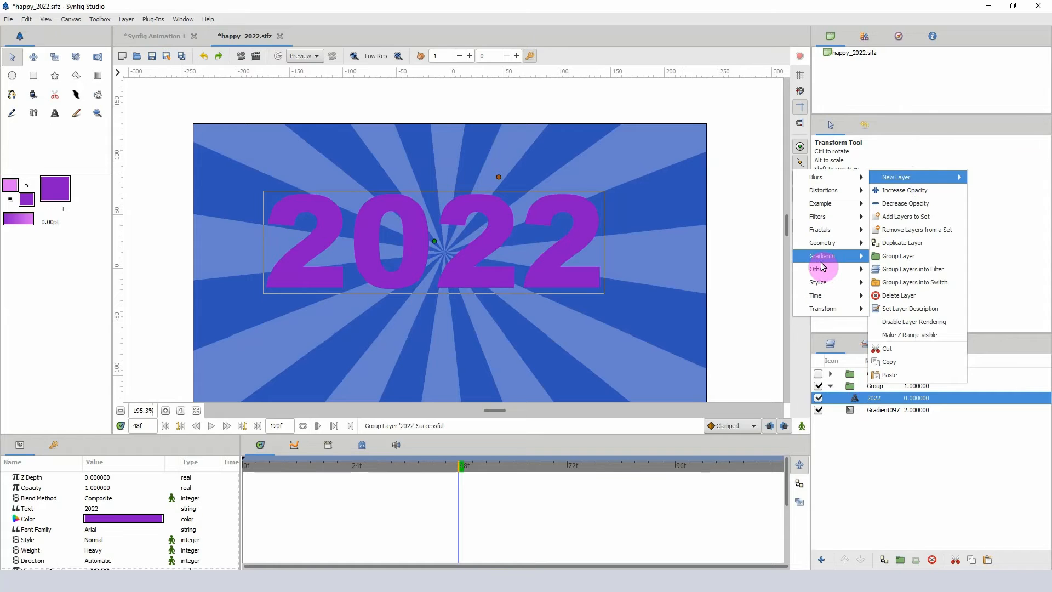
pyautogui.moveTo(830, 271)
pyautogui.click(755, 269)
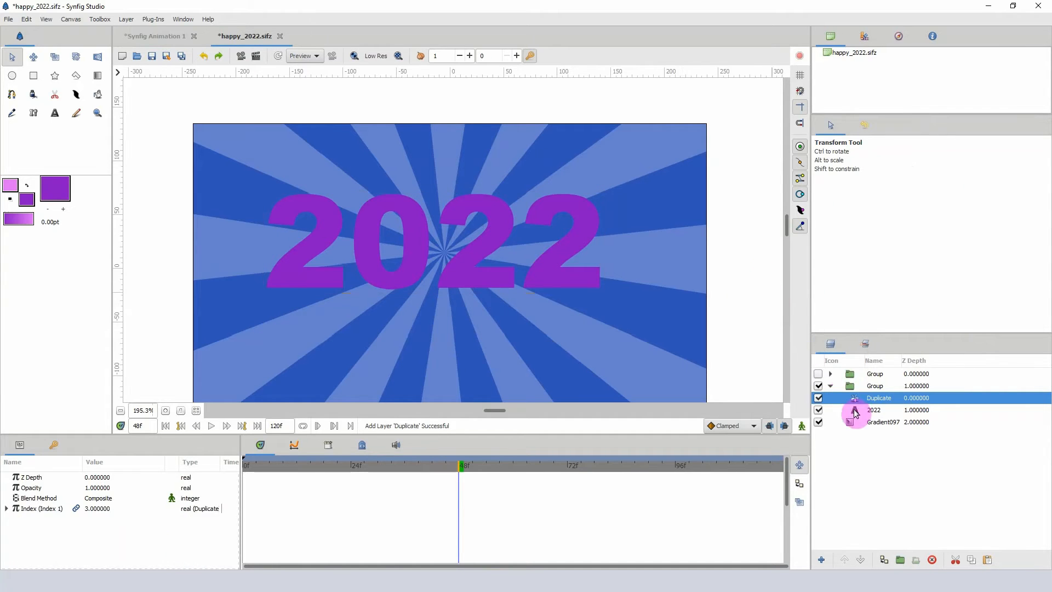
# Add a Translate layer between the Duplicate layer and the copied 2022 text
pyautogui.click(864, 409)
pyautogui.rightClick(865, 409)
pyautogui.moveTo(899, 203)
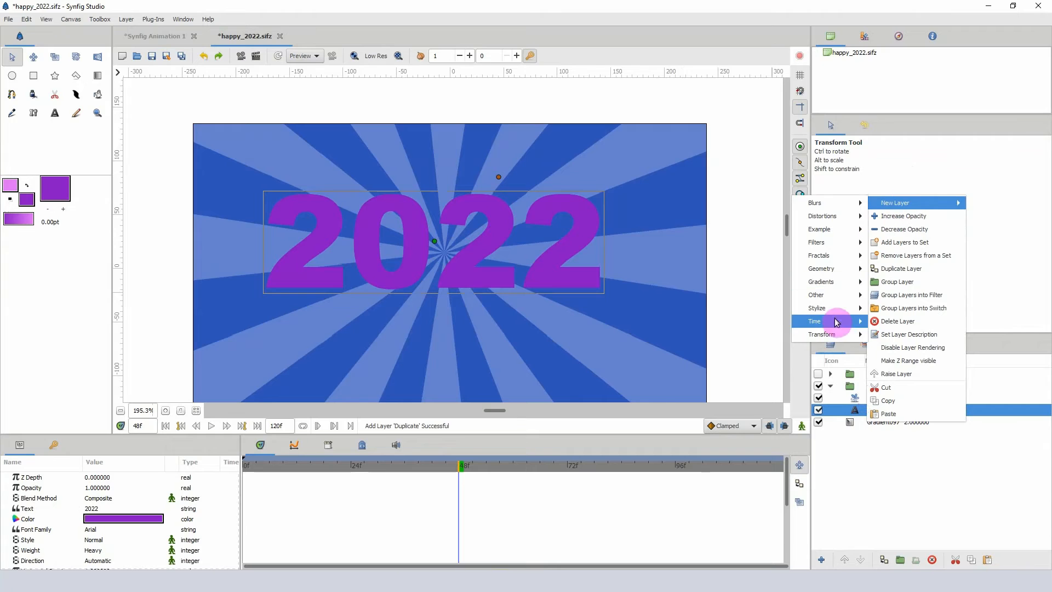
pyautogui.moveTo(827, 334)
pyautogui.click(762, 350)
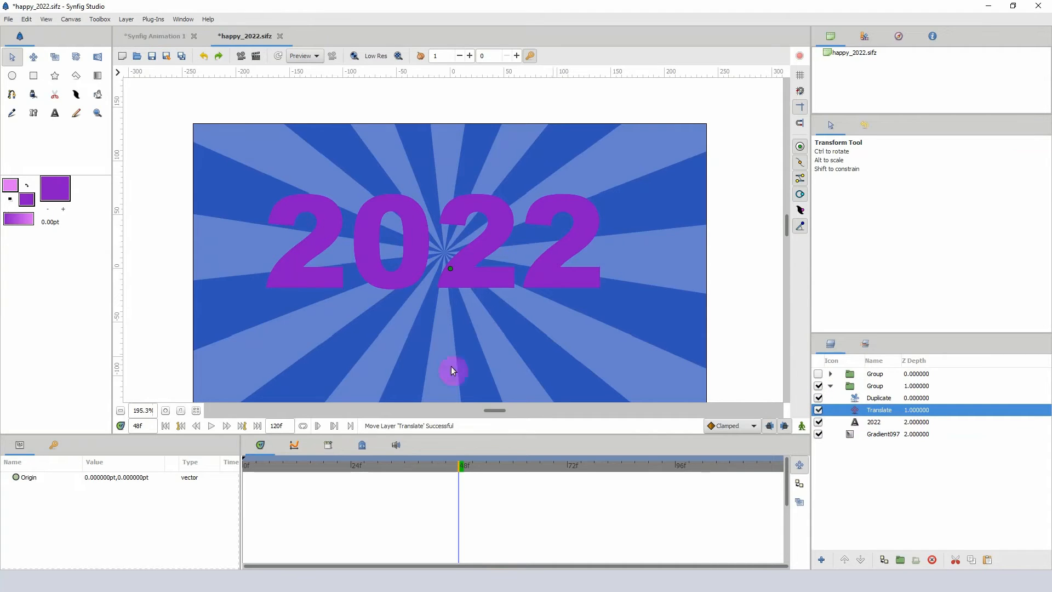
# Select the Translate layer's Origin parameter and the Index 1 value node in the library
pyautogui.click(21, 479)
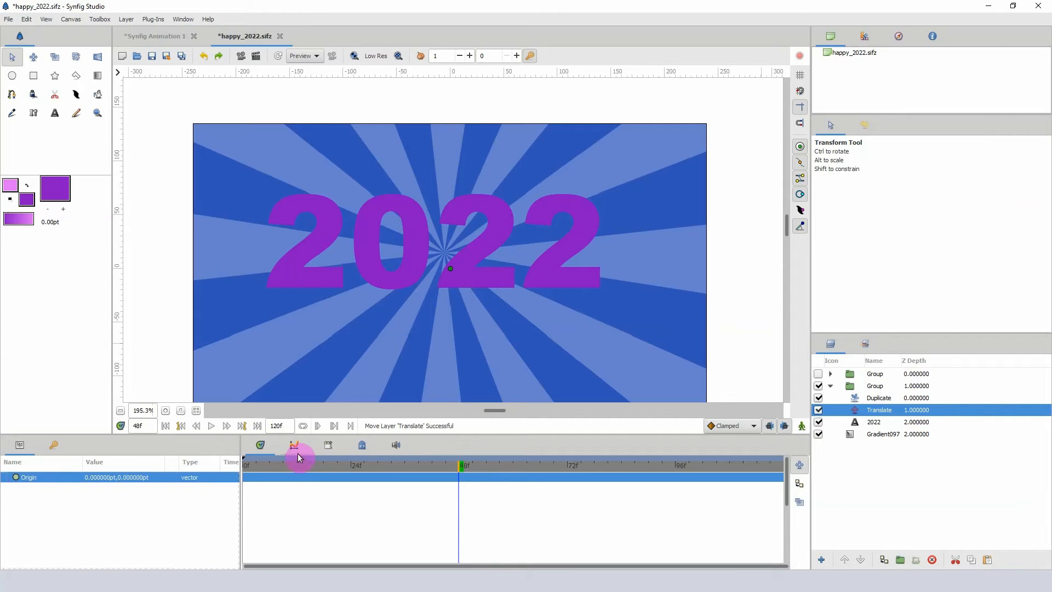
pyautogui.click(329, 444)
pyautogui.click(247, 486)
pyautogui.click(271, 495)
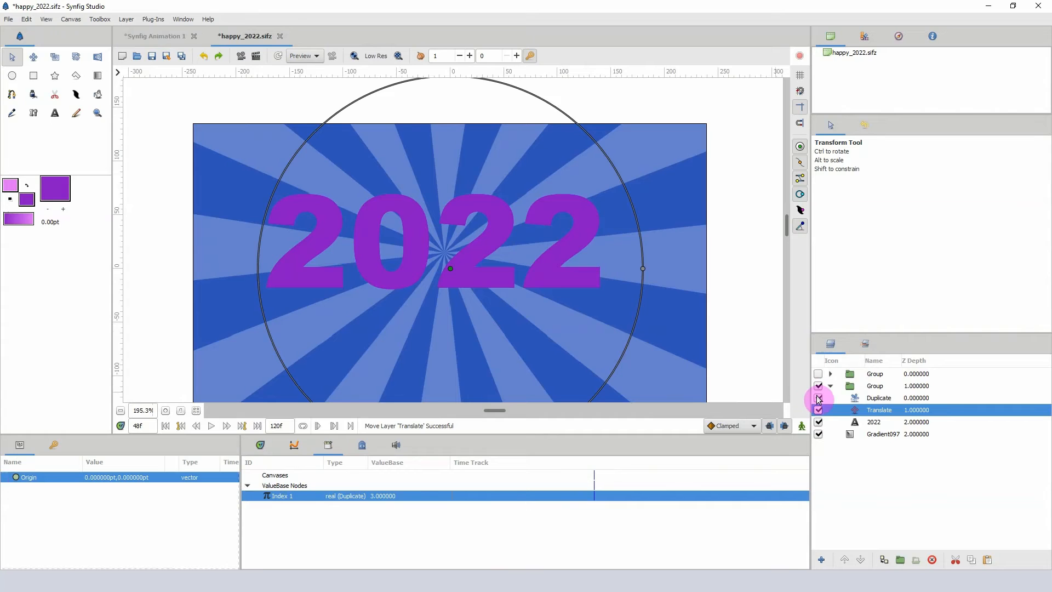
# Examine the From, To and Step values of the Duplicate layer's Index parameter
pyautogui.click(852, 398)
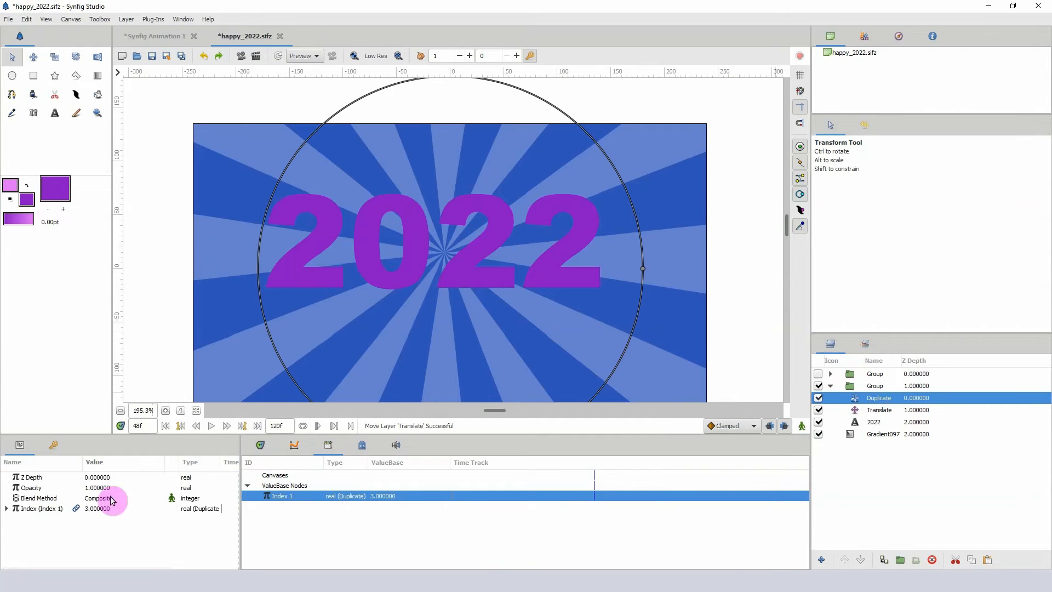
pyautogui.click(5, 509)
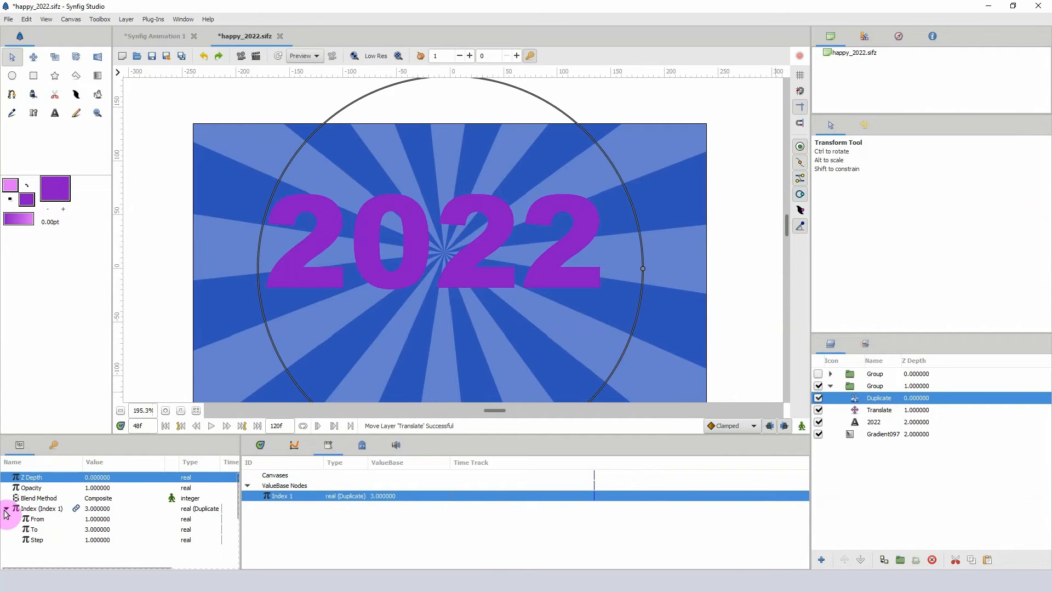
pyautogui.click(96, 529)
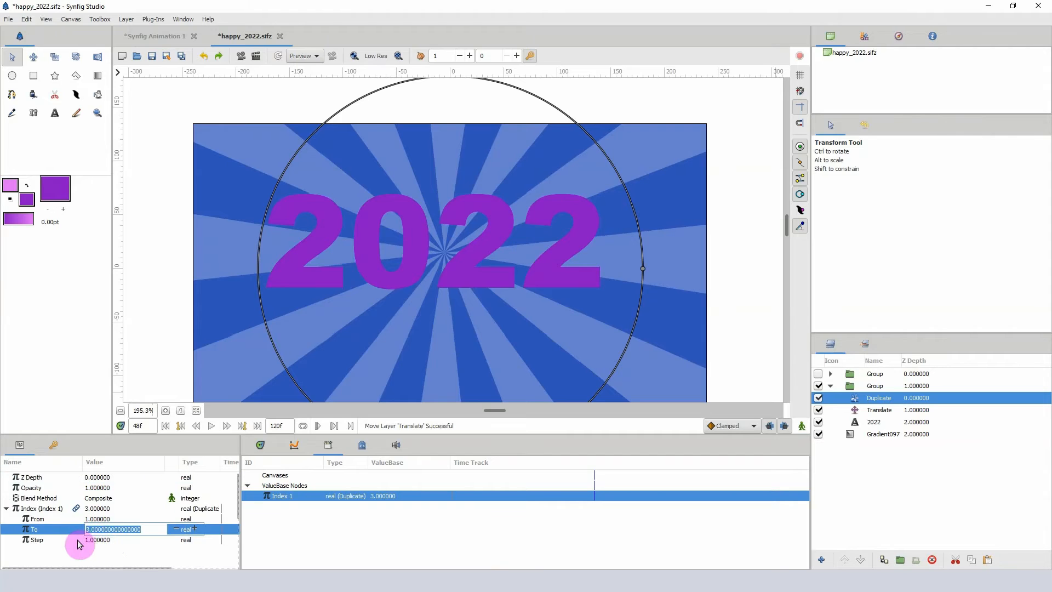
pyautogui.click(50, 540)
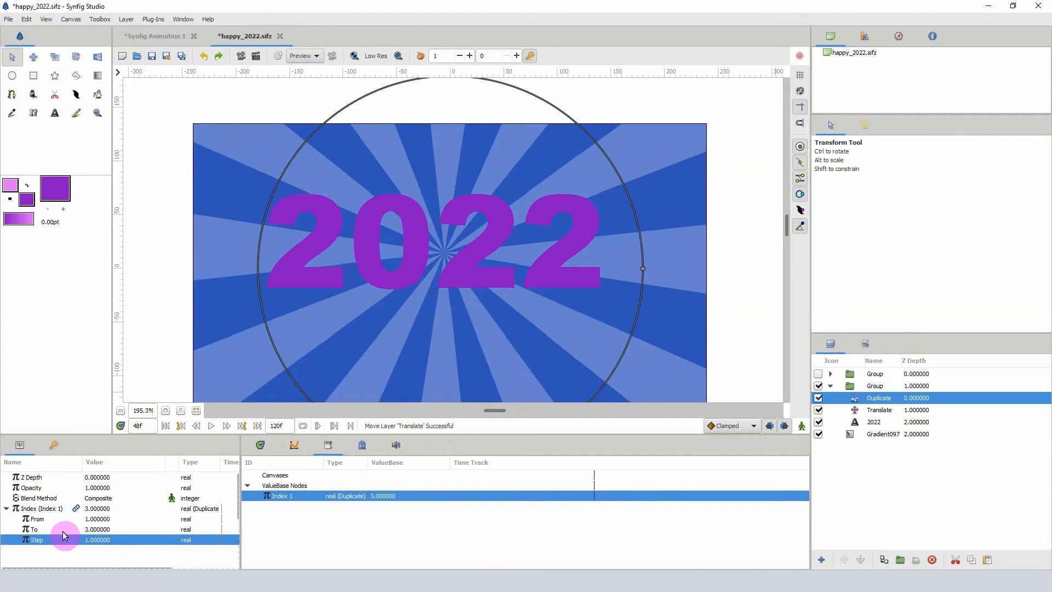
# Convert the Translate layer's Origin parameter to the Scale type and expand its sub-parameters
pyautogui.click(872, 411)
pyautogui.rightClick(31, 477)
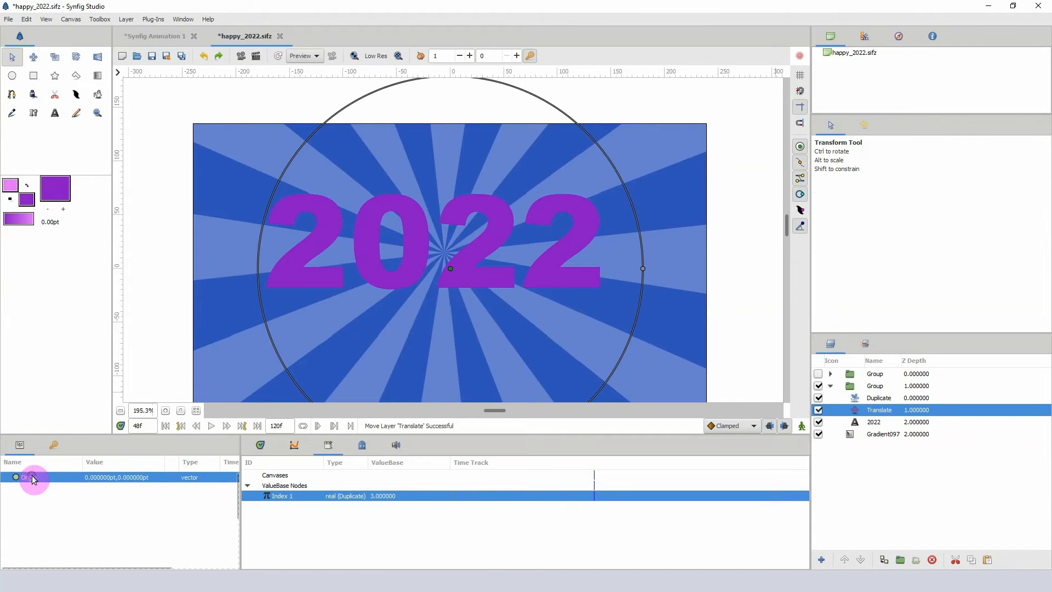
pyautogui.moveTo(88, 484)
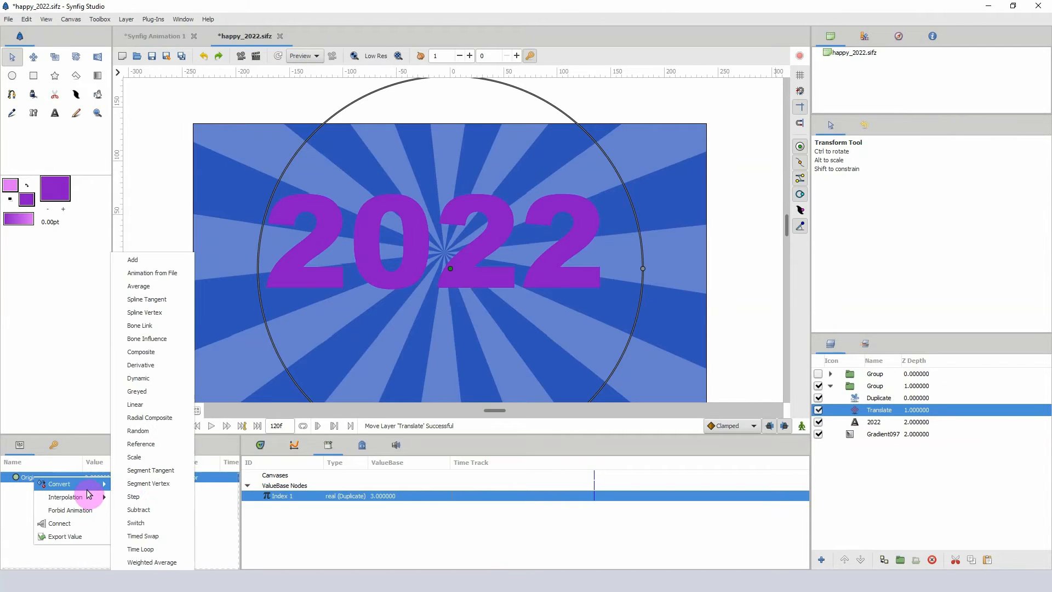
pyautogui.click(146, 445)
pyautogui.click(7, 477)
# Connect the Origin's Scalar to the Index 1 value node and shift the Translate origin to about 7 pt, 16 pt
pyautogui.click(38, 498)
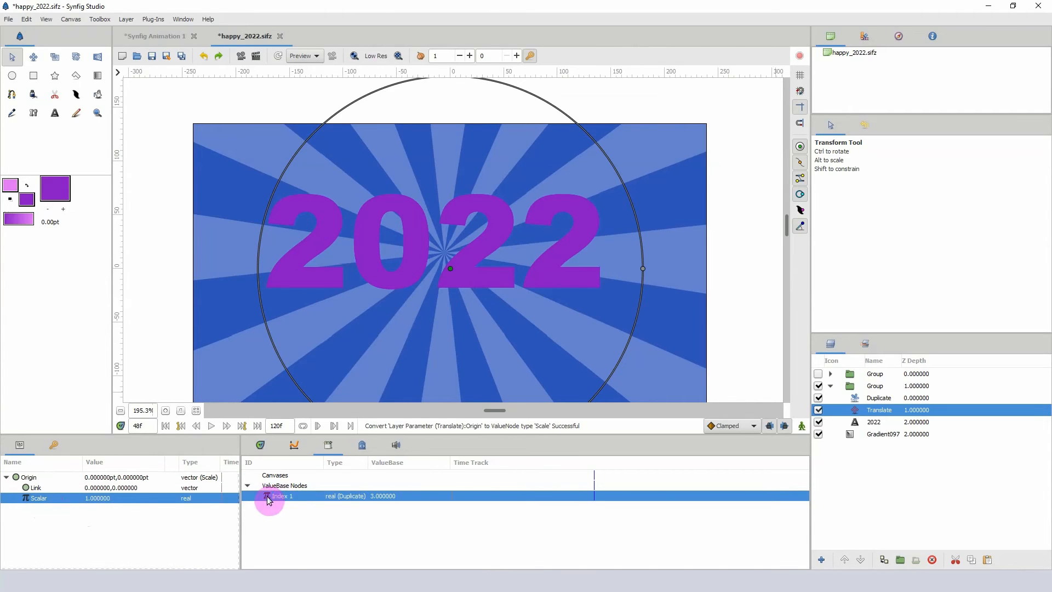
pyautogui.rightClick(107, 500)
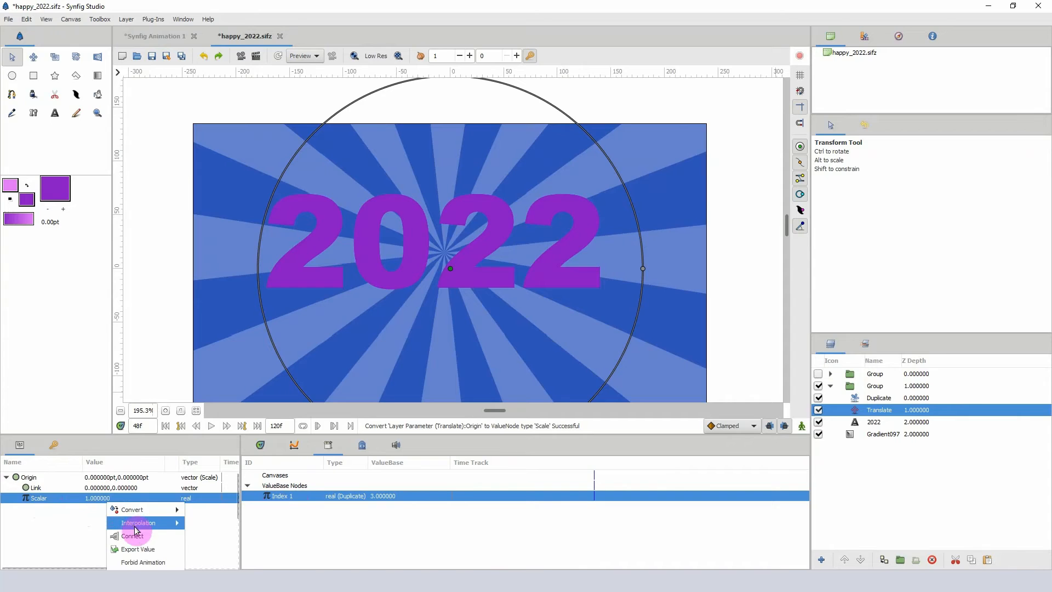
pyautogui.click(138, 537)
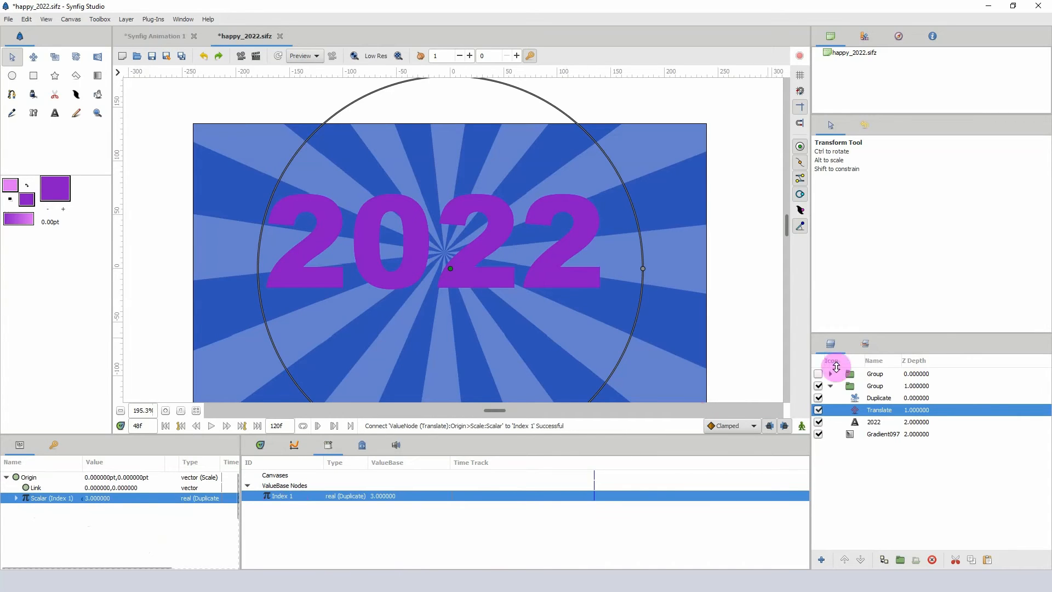
pyautogui.moveTo(449, 268); pyautogui.dragTo(455, 254)
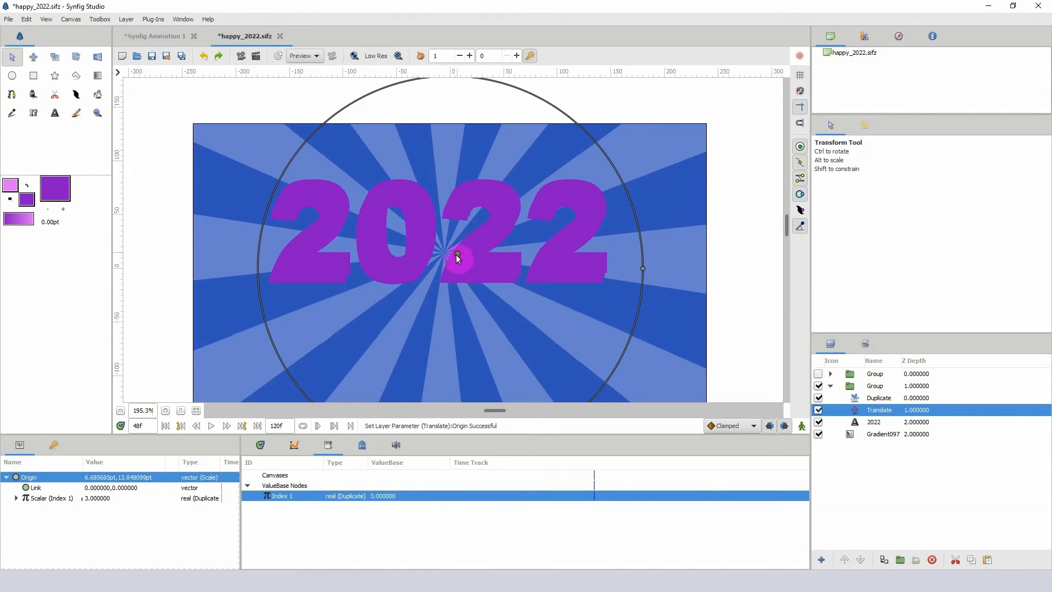
# Change the color of the copied 2022 text from the duplicated group to white
pyautogui.click(876, 421)
pyautogui.click(117, 520)
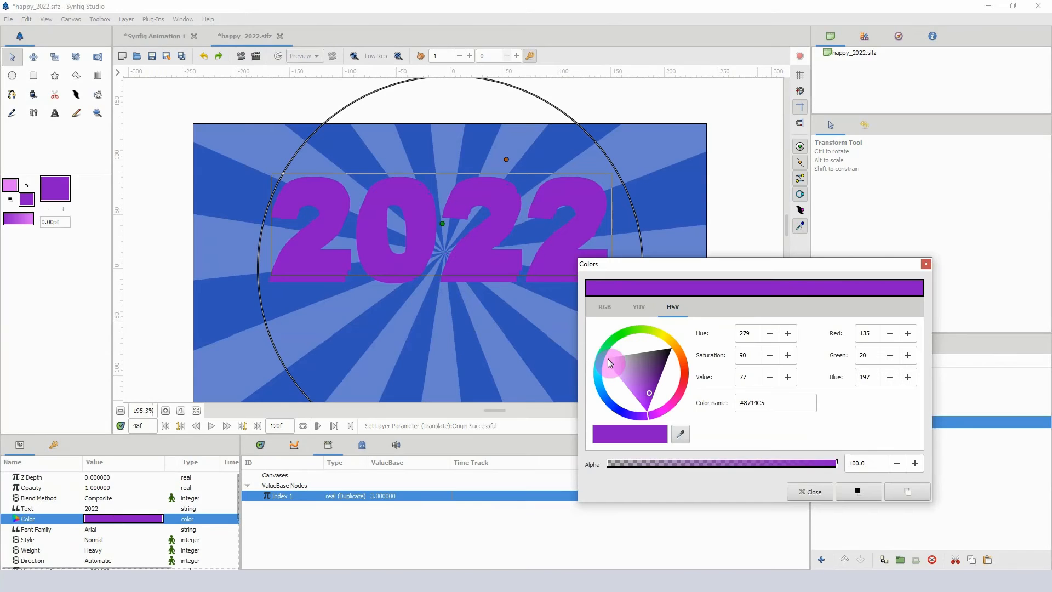
pyautogui.moveTo(626, 368); pyautogui.dragTo(603, 358)
pyautogui.click(926, 263)
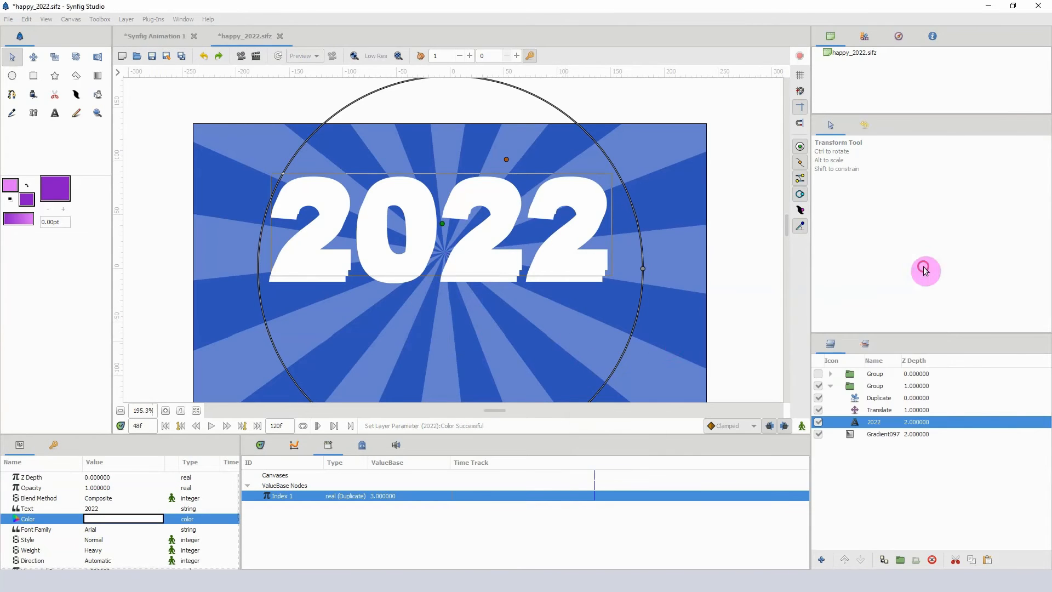
# Move the Translate origin to about 0 pt, 9.7 pt and make the gold 2022 group visible again
pyautogui.click(868, 410)
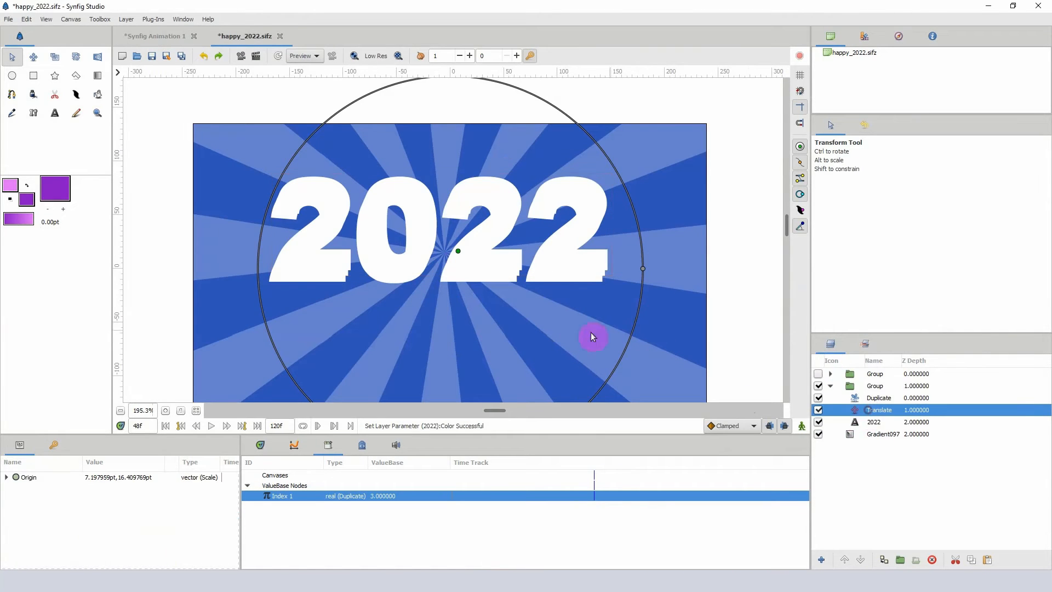
pyautogui.moveTo(459, 256); pyautogui.dragTo(459, 259)
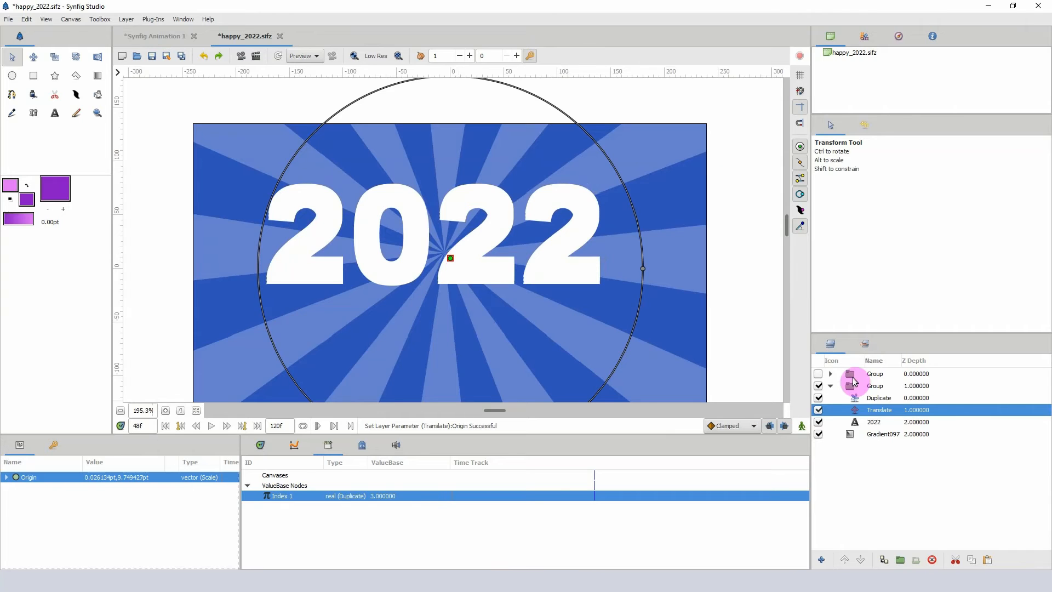
pyautogui.click(819, 375)
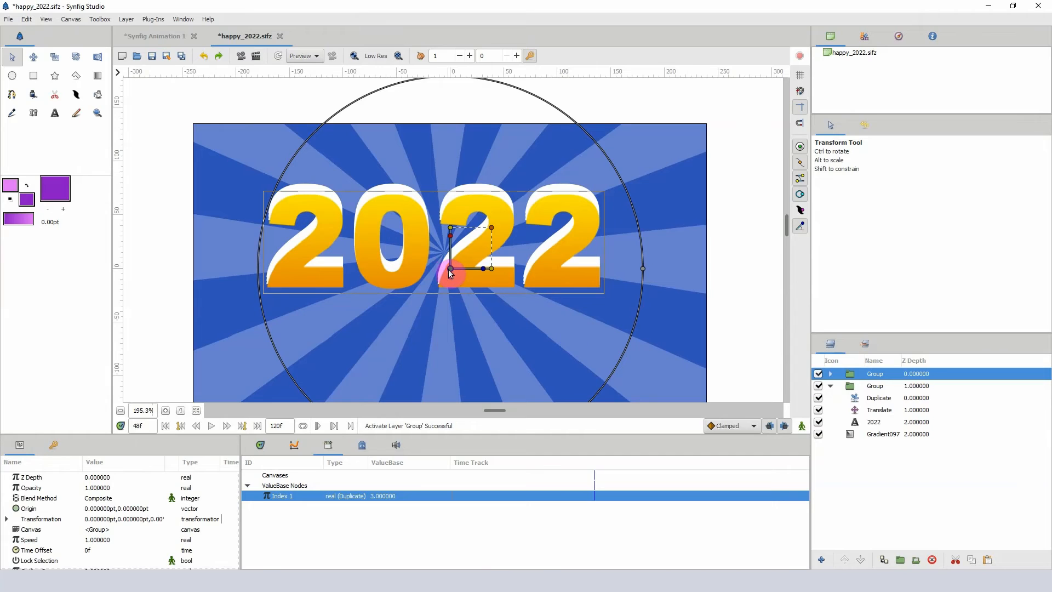
# Raise the gold 2022 group vertically by about 15.4 pt so the white text shows below it
pyautogui.click(450, 268)
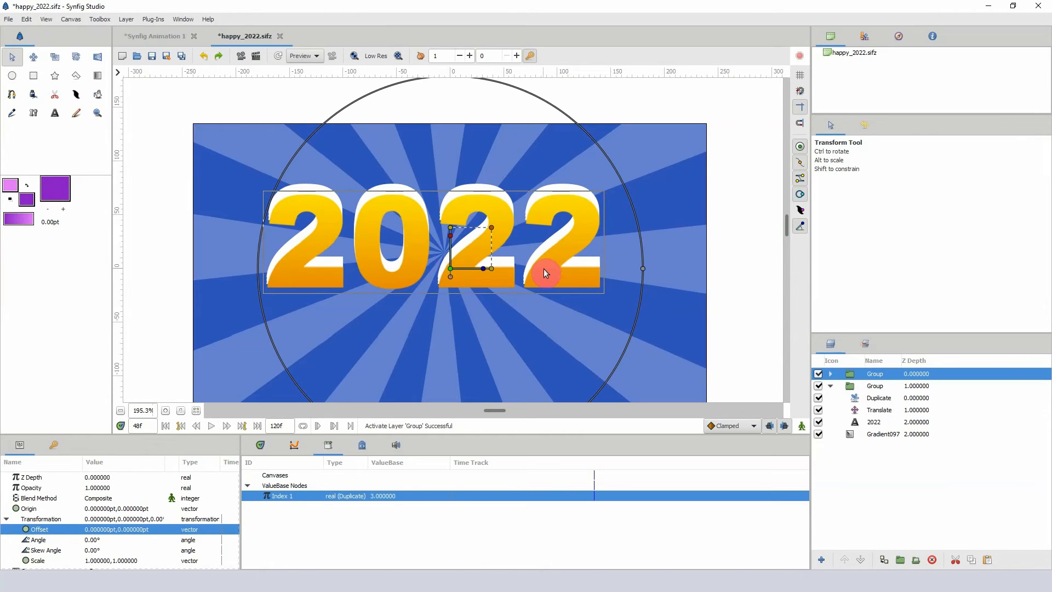
pyautogui.hotkey('shift', 'Up')
pyautogui.hotkey('shift', 'Up')
pyautogui.hotkey('shift', 'Up')
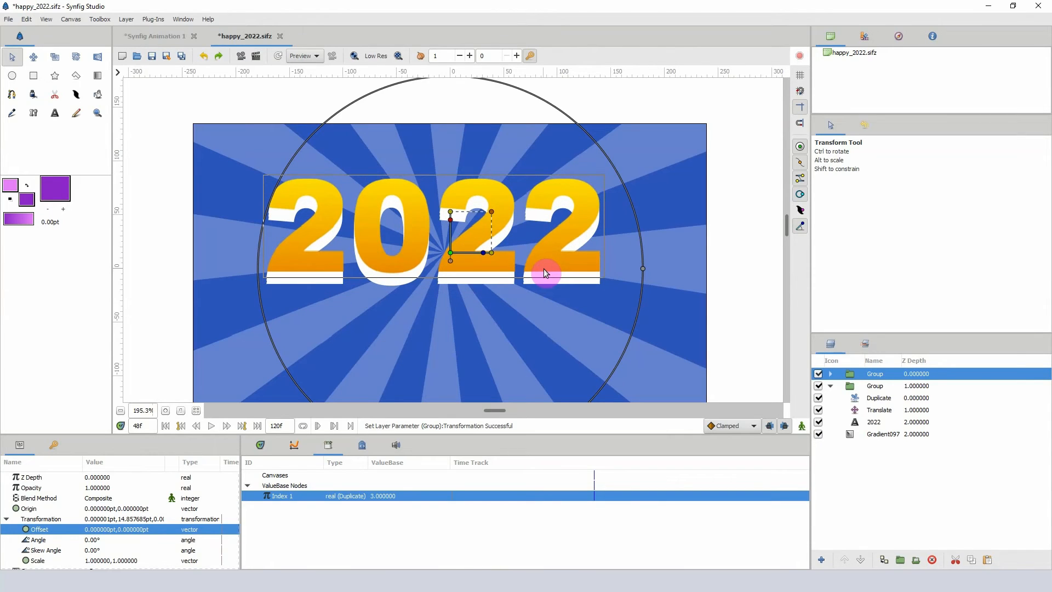
# Check the white 2022 text layer by toggling its visibility off and back on
pyautogui.click(867, 422)
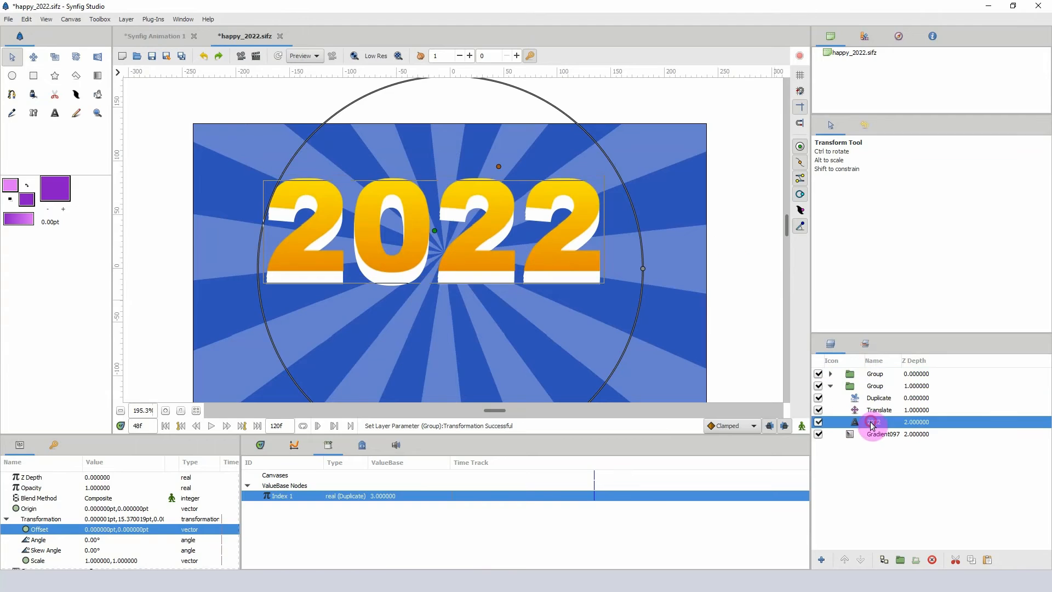
pyautogui.click(873, 387)
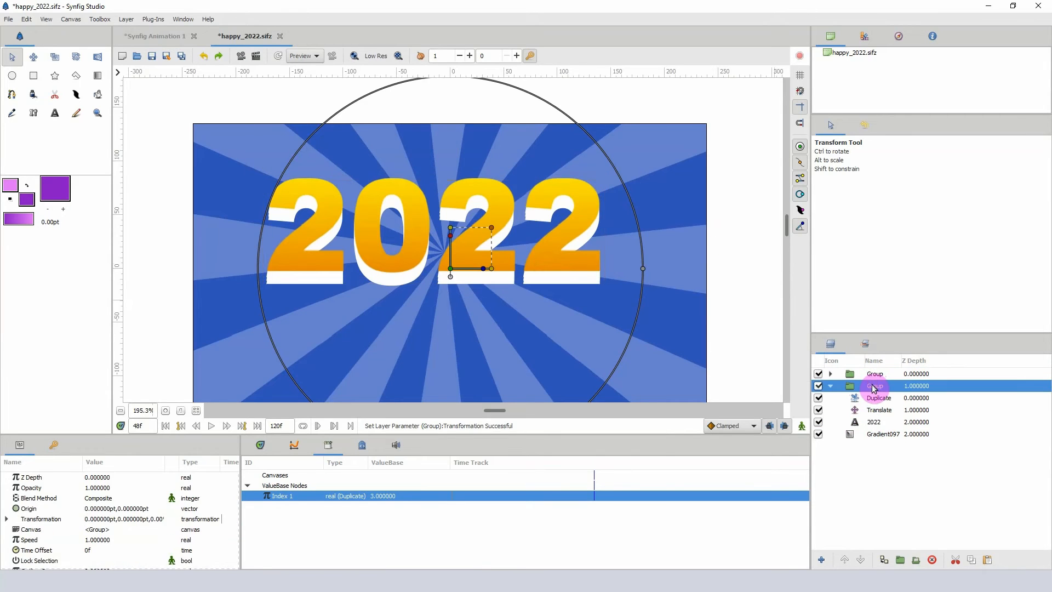
pyautogui.click(870, 422)
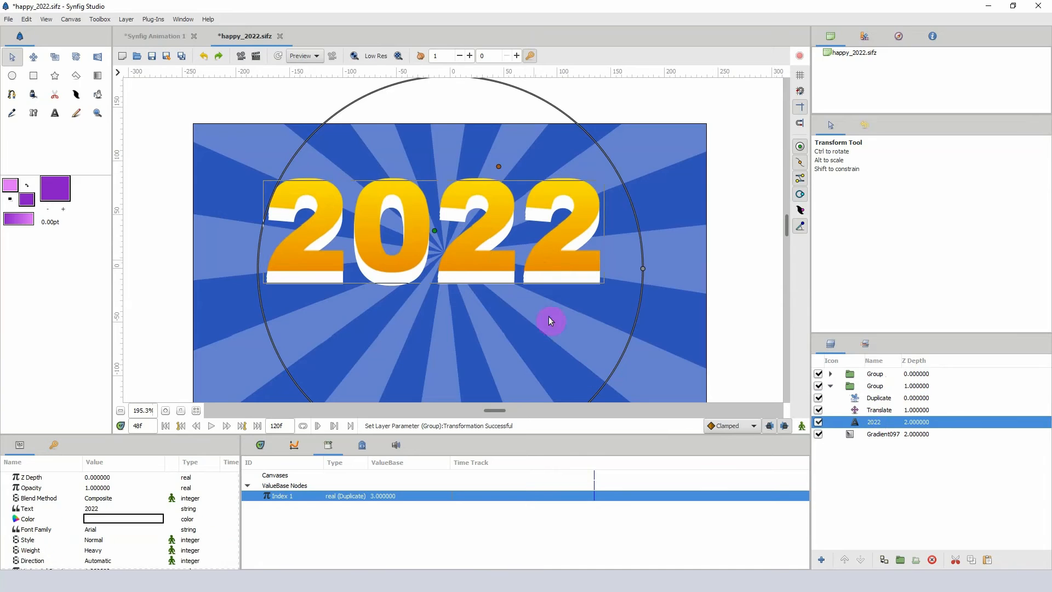
pyautogui.click(818, 422)
pyautogui.click(817, 422)
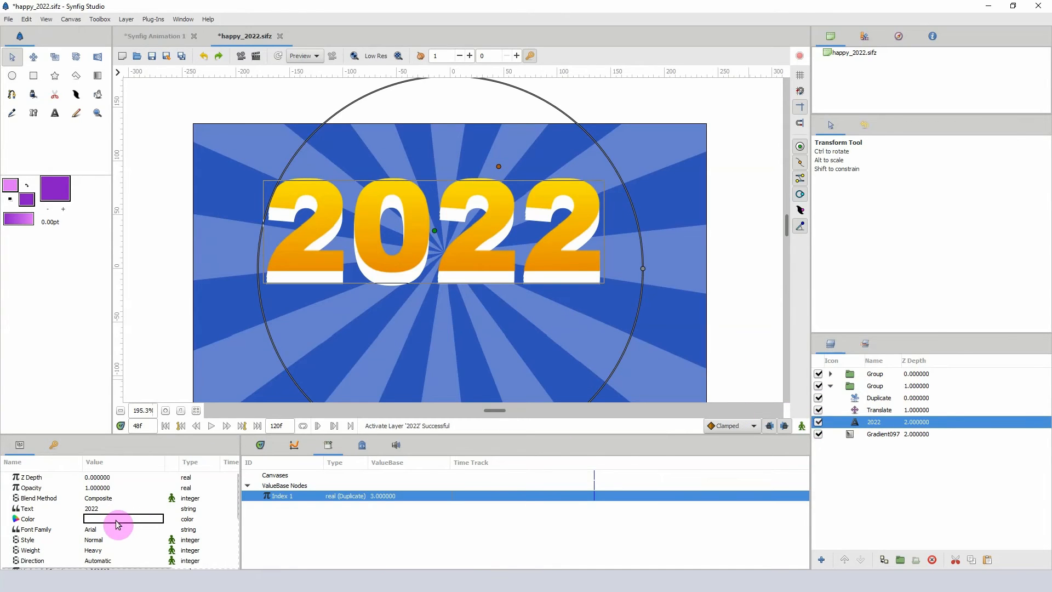
# Try a light grey color on the white 2022 text and return it to white (#FFFFFF)
pyautogui.doubleClick(117, 519)
pyautogui.moveTo(677, 365)
pyautogui.mouseDown()
pyautogui.moveTo(678, 340)
pyautogui.moveTo(645, 350)
pyautogui.moveTo(678, 346)
pyautogui.moveTo(651, 354)
pyautogui.moveTo(659, 369)
pyautogui.moveTo(683, 360)
pyautogui.moveTo(645, 357)
pyautogui.moveTo(626, 419)
pyautogui.moveTo(629, 392)
pyautogui.mouseUp()
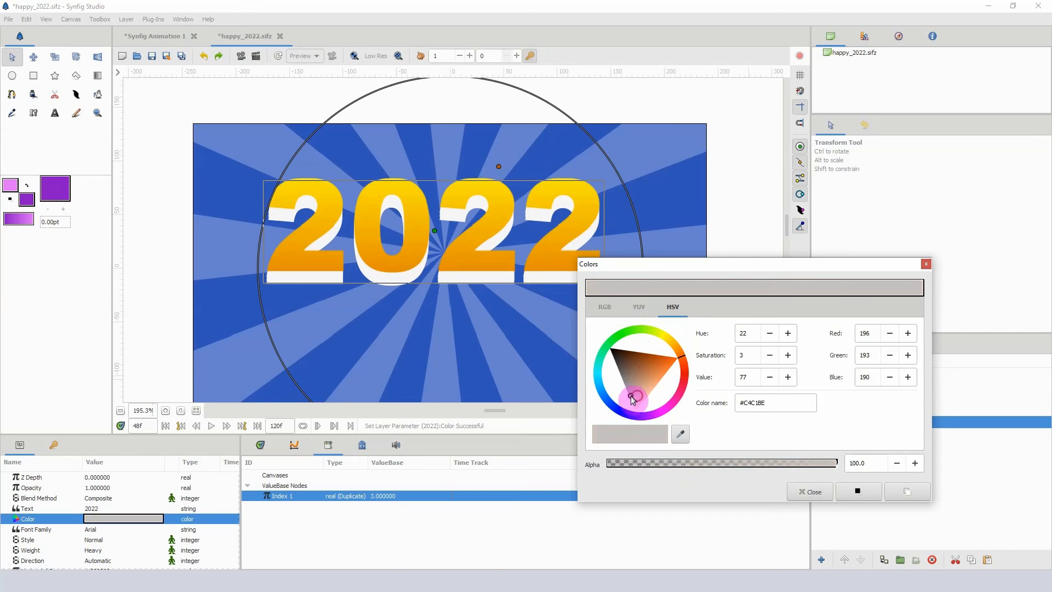
pyautogui.click(634, 433)
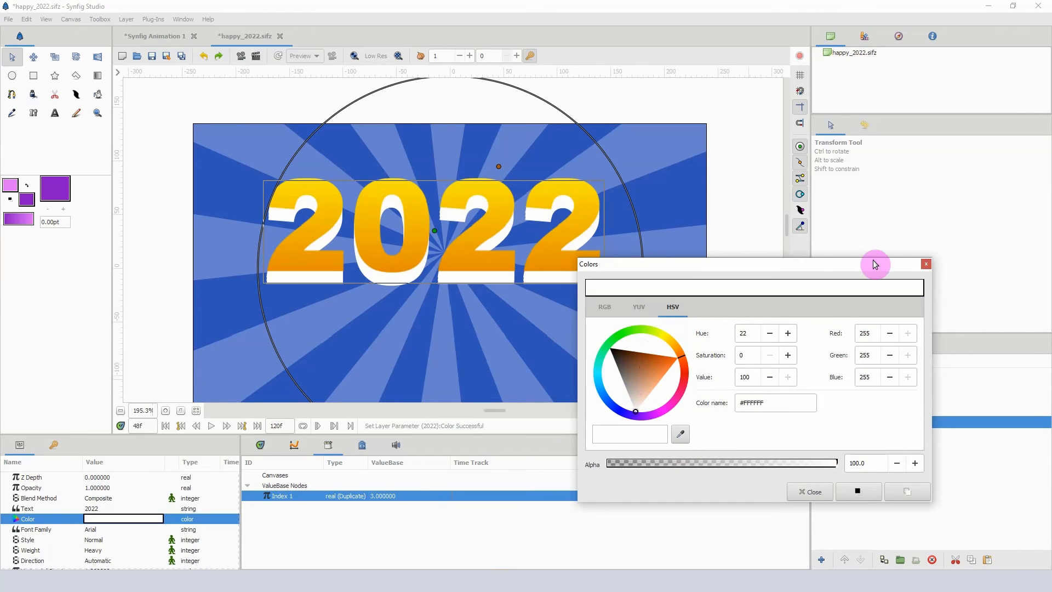
pyautogui.click(925, 264)
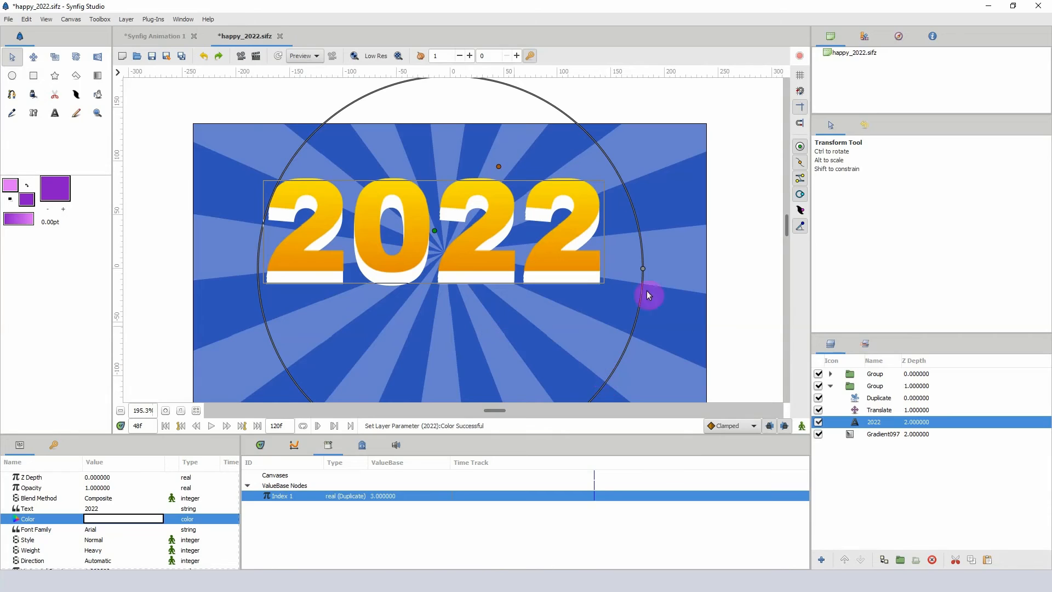
# Collapse the white text group and combine it with the gold text group in a single new group
pyautogui.click(831, 386)
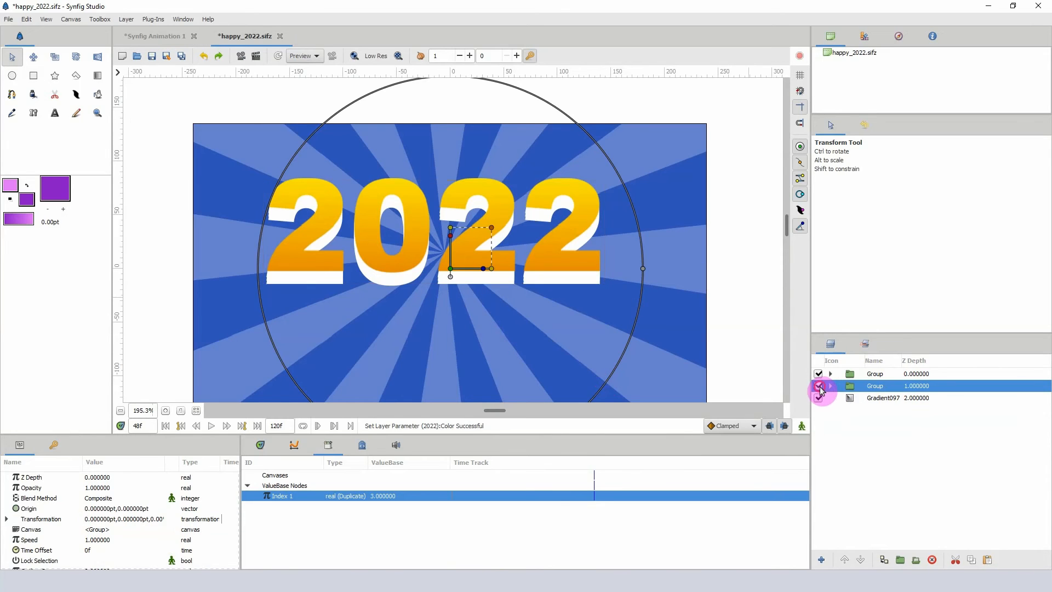
pyautogui.click(818, 385)
pyautogui.click(818, 386)
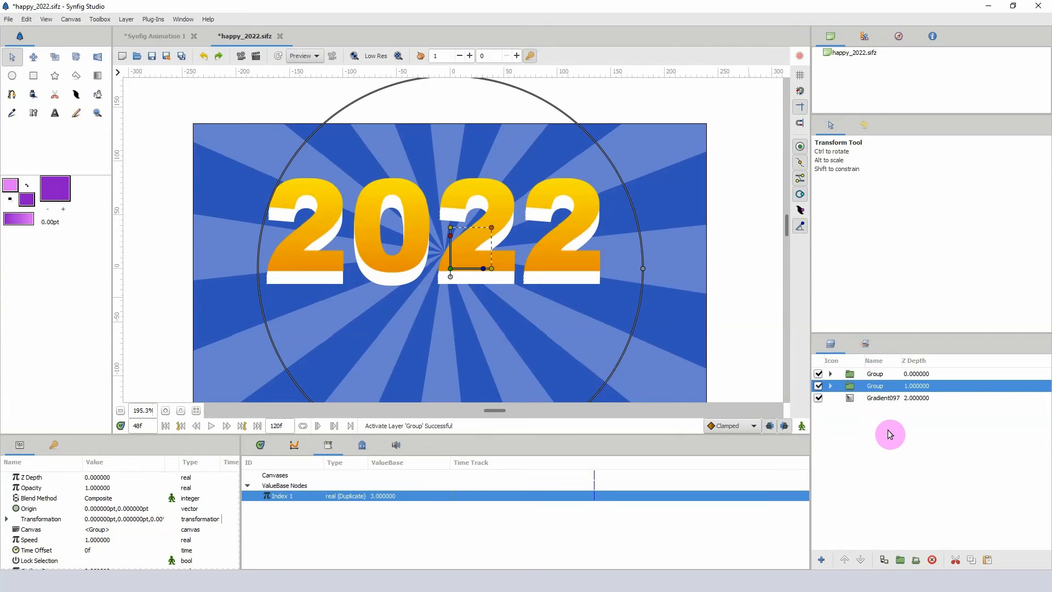
pyautogui.keyDown('ctrl'); pyautogui.click(851, 374); pyautogui.keyUp('ctrl')
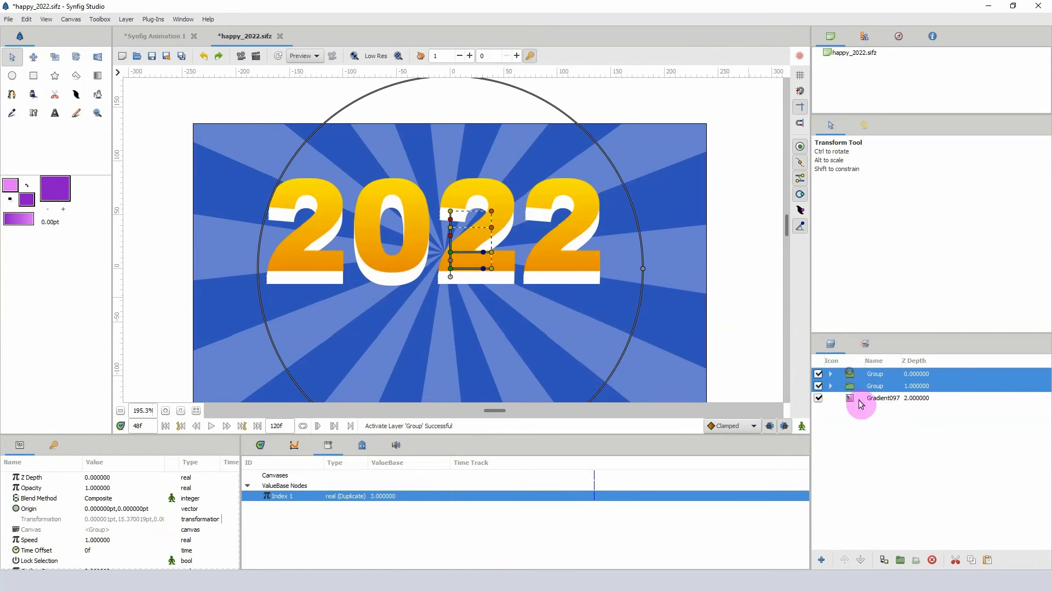
pyautogui.click(900, 560)
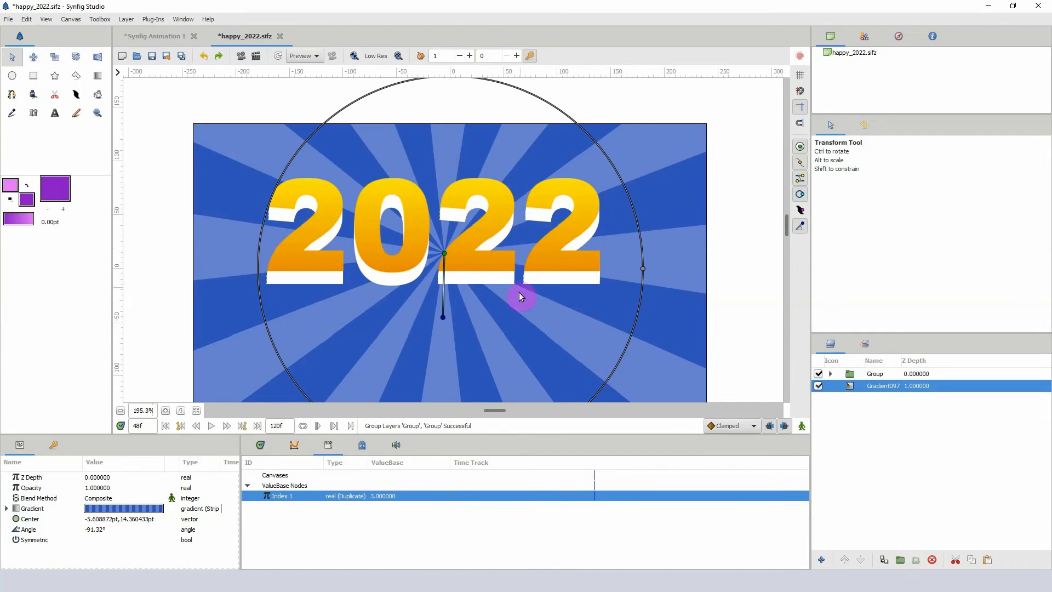
# Enlarge the combined 2022 group slightly and move it down to sit centered horizontally over the sunburst
pyautogui.click(868, 374)
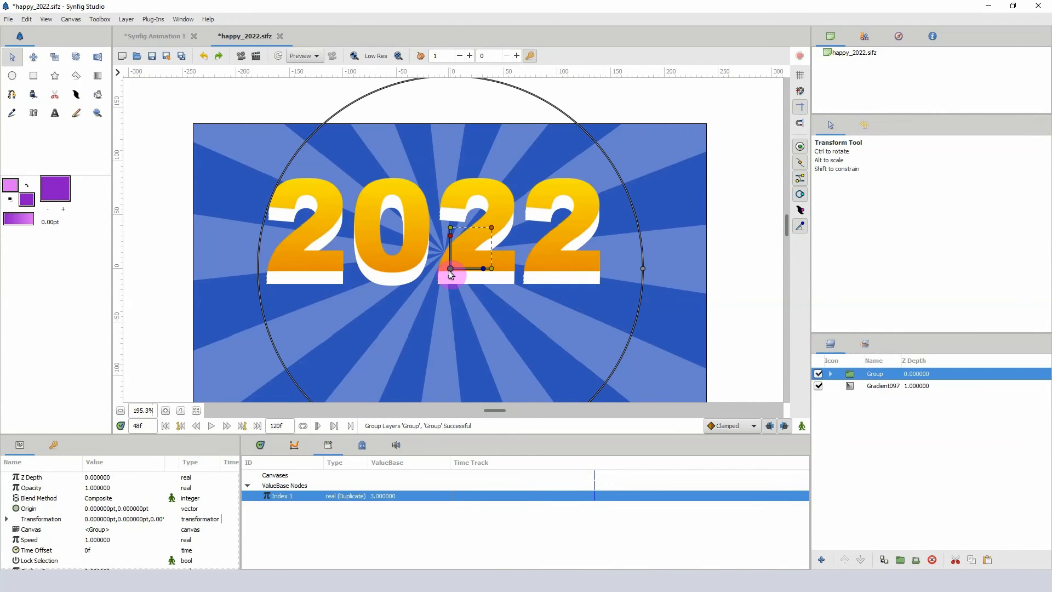
pyautogui.moveTo(450, 272); pyautogui.dragTo(455, 285)
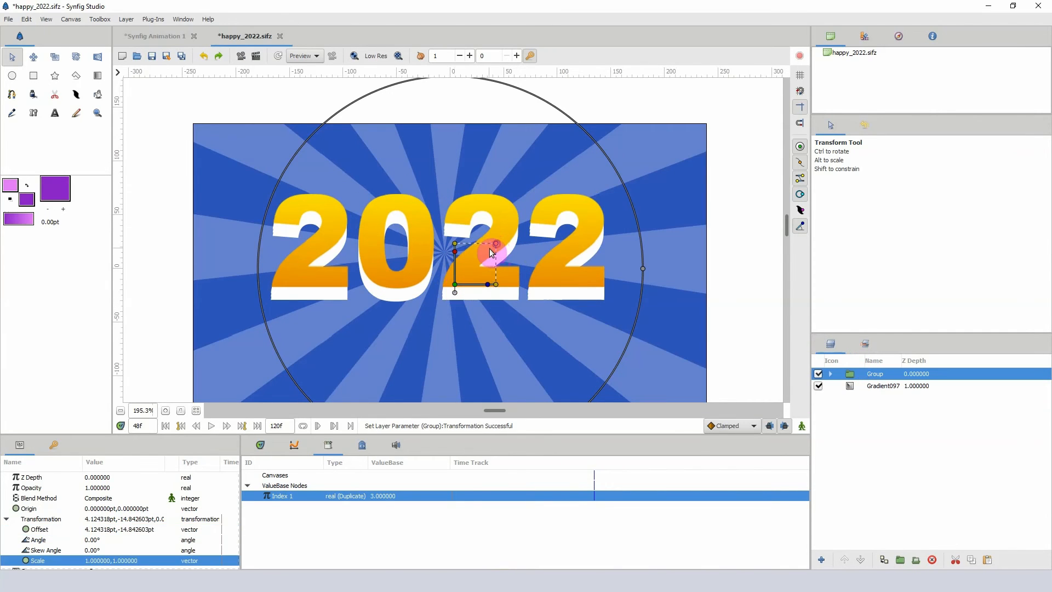
pyautogui.moveTo(493, 245); pyautogui.dragTo(489, 248)
pyautogui.moveTo(454, 286); pyautogui.dragTo(454, 297)
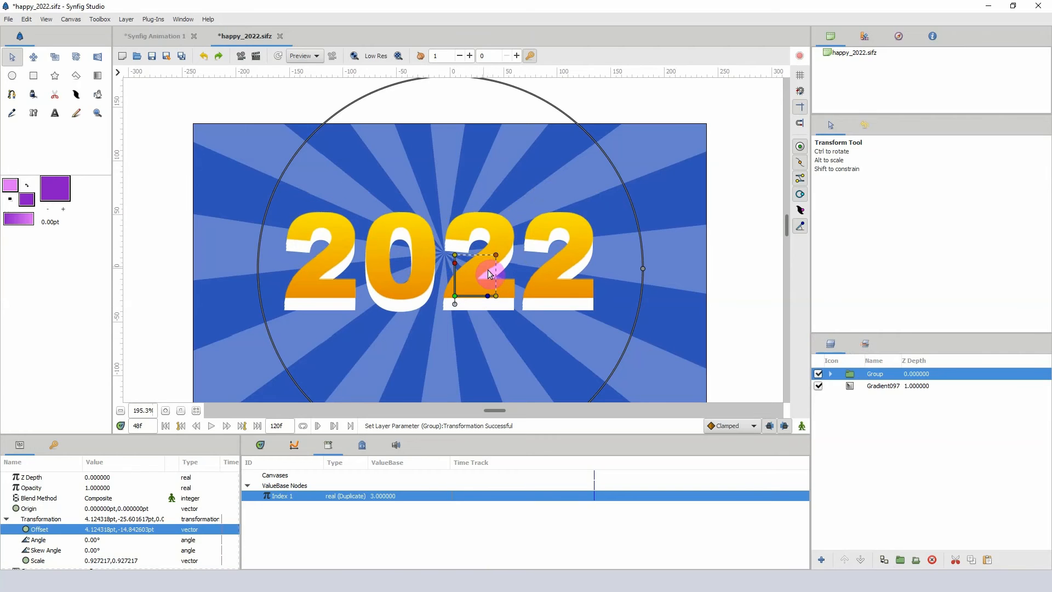
pyautogui.click(498, 255)
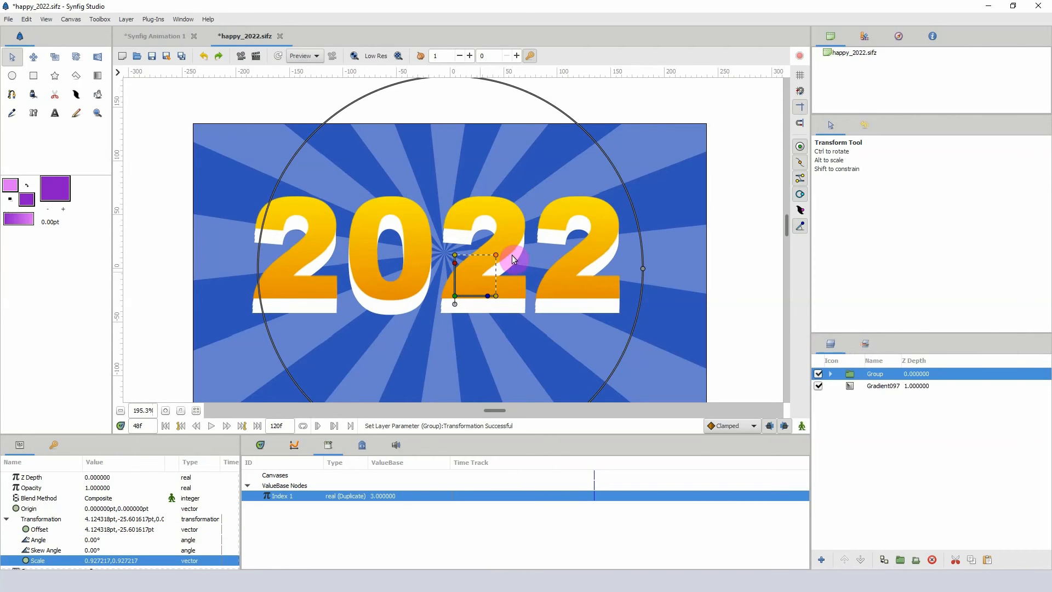
pyautogui.moveTo(454, 296)
pyautogui.mouseDown()
pyautogui.moveTo(466, 285)
pyautogui.moveTo(443, 287)
pyautogui.moveTo(440, 307)
pyautogui.mouseUp()
# Move the sunburst gradient's center to about -9.7 pt, -34.8 pt, below the 2022 text
pyautogui.click(876, 386)
pyautogui.scroll(-3, 489, 233)
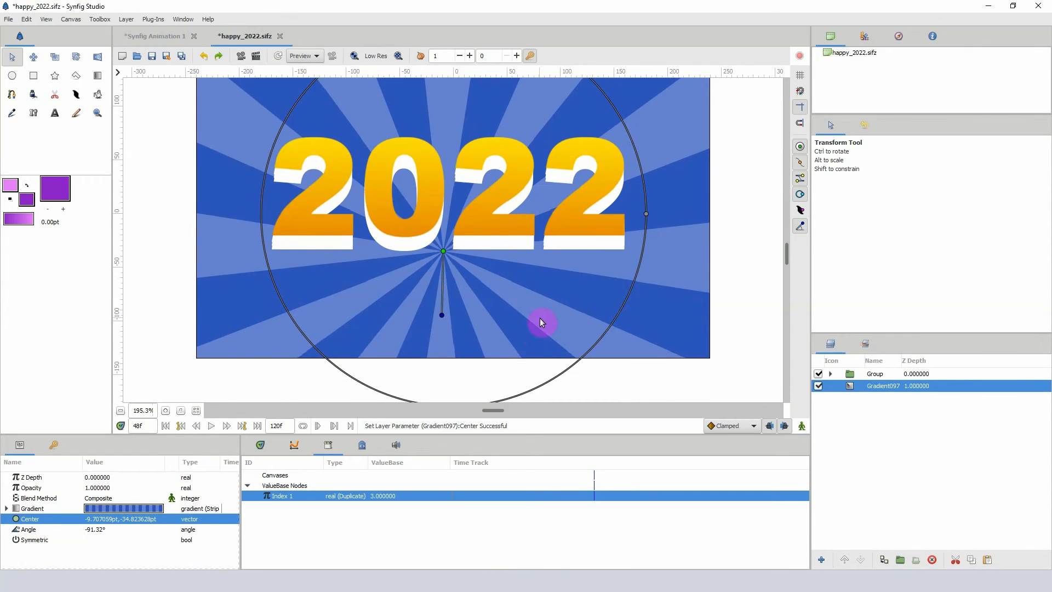
pyautogui.moveTo(482, 265); pyautogui.dragTo(477, 307)
# Draw a small filled five-pointed star above the first digit of the 2022 text, at about -147 pt, 115 pt
pyautogui.click(55, 75)
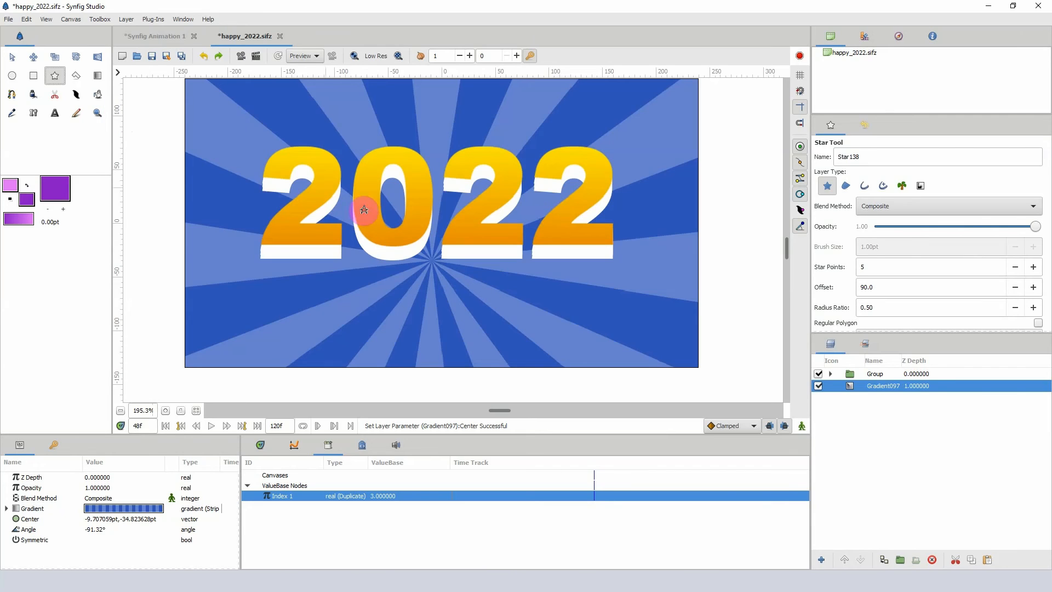
pyautogui.moveTo(453, 247); pyautogui.dragTo(458, 252)
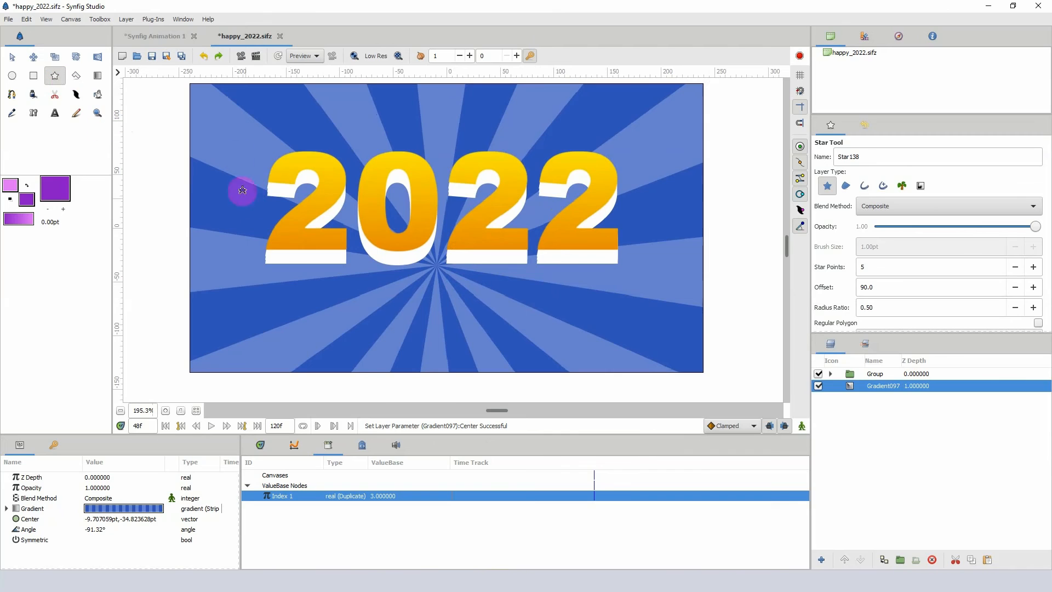
pyautogui.moveTo(306, 124); pyautogui.dragTo(305, 124)
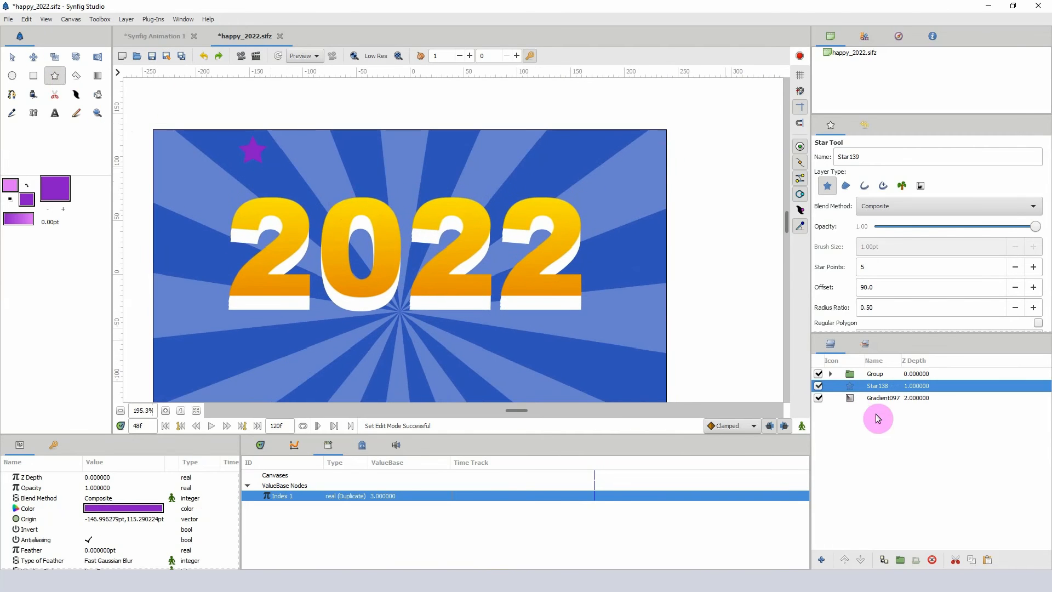
# Change the color of the star above the first digit to white
pyautogui.doubleClick(130, 509)
pyautogui.click(673, 307)
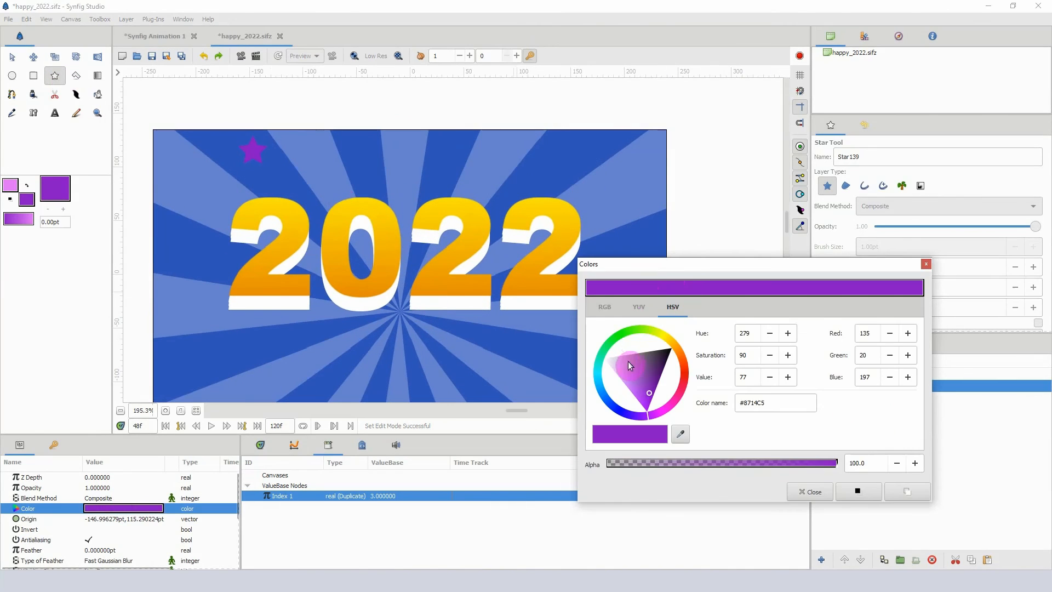
pyautogui.click(604, 358)
pyautogui.click(925, 268)
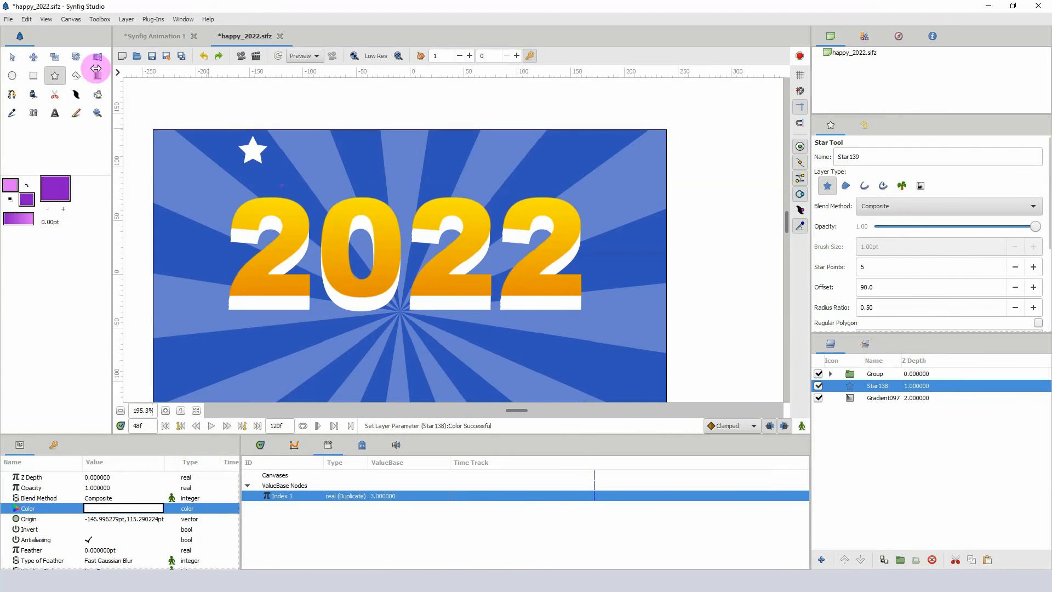
pyautogui.click(872, 399)
pyautogui.click(873, 387)
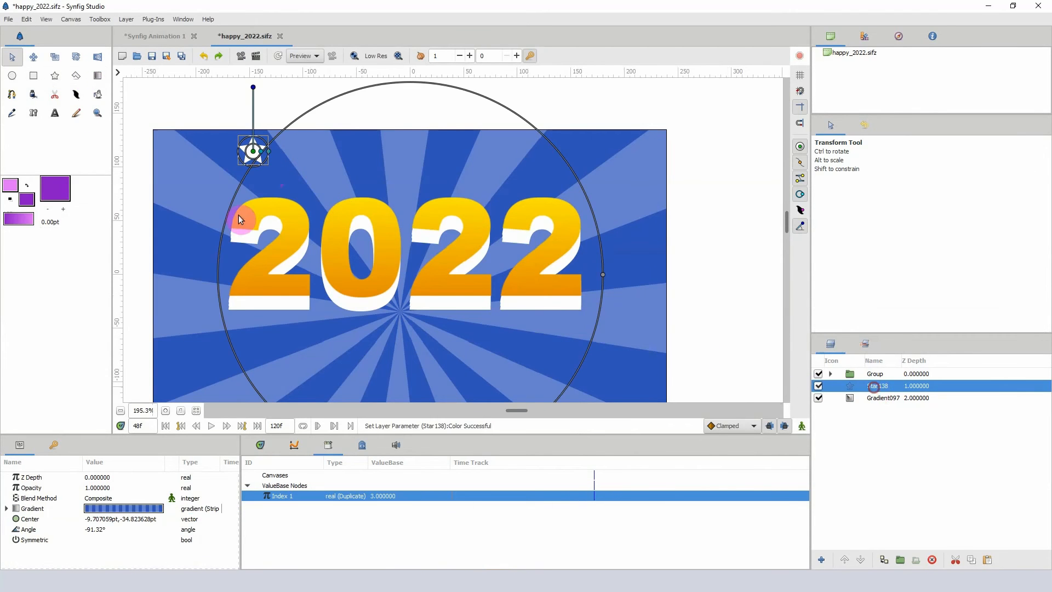
# Draw four more stars: one below the last digit, one below the first, a tiny one below the center, and one above the last digit
pyautogui.click(55, 76)
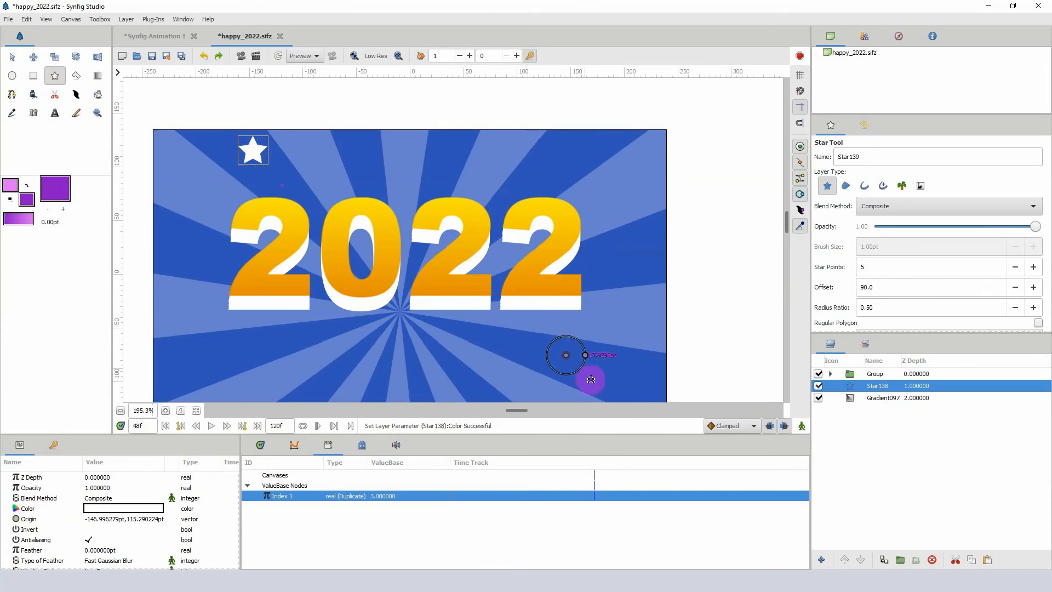
pyautogui.moveTo(590, 379); pyautogui.dragTo(591, 379)
pyautogui.scroll(-2, 548, 317)
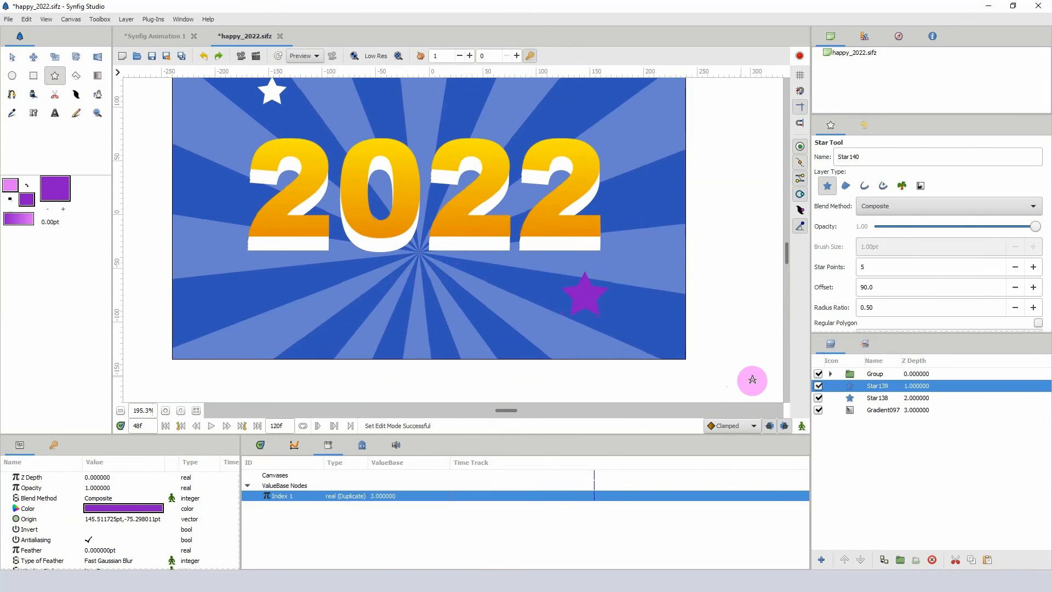
pyautogui.moveTo(271, 295); pyautogui.dragTo(291, 315)
pyautogui.moveTo(357, 241); pyautogui.dragTo(309, 305)
pyautogui.moveTo(386, 250)
pyautogui.mouseDown()
pyautogui.moveTo(385, 194)
pyautogui.moveTo(371, 265)
pyautogui.mouseUp()
pyautogui.moveTo(435, 227); pyautogui.dragTo(378, 244)
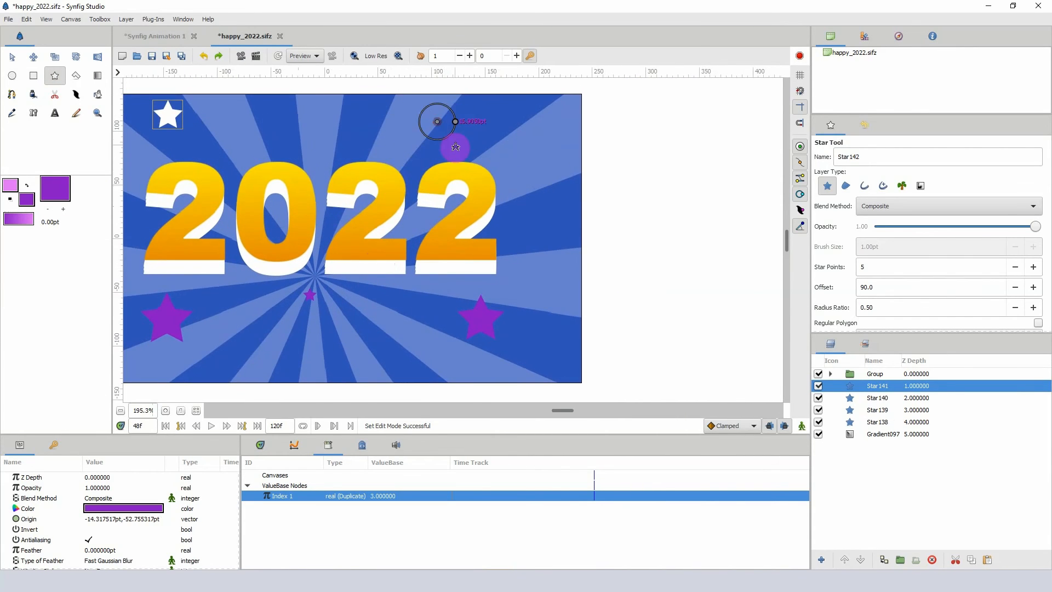
pyautogui.moveTo(455, 146); pyautogui.dragTo(454, 148)
pyautogui.moveTo(350, 216); pyautogui.dragTo(492, 162)
# Select all five star layers and set their shared color to white (#FFFFFF)
pyautogui.click(849, 434)
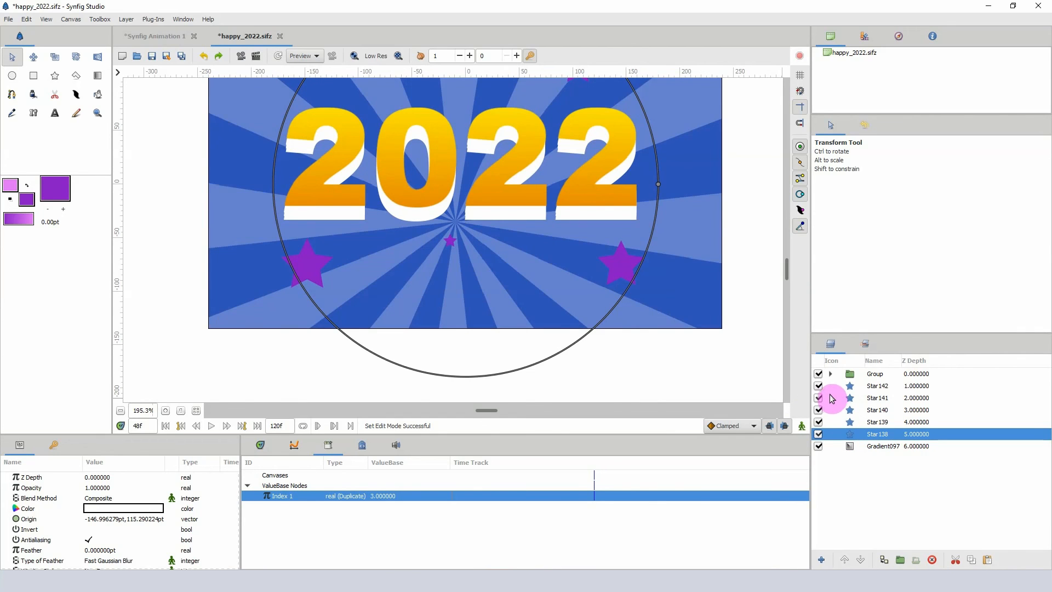
pyautogui.keyDown('shift'); pyautogui.click(864, 388); pyautogui.keyUp('shift')
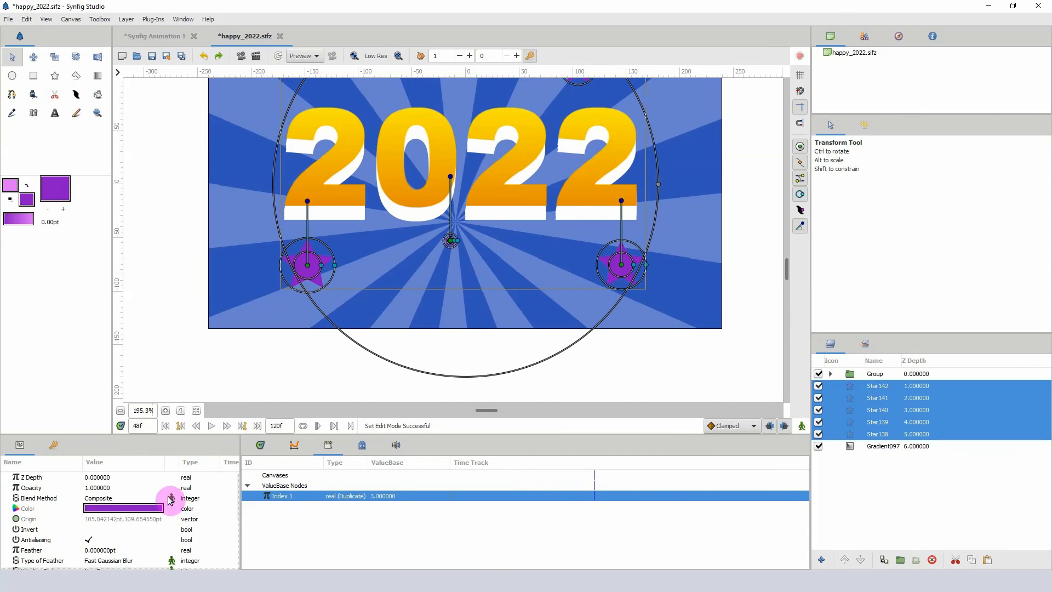
pyautogui.click(149, 510)
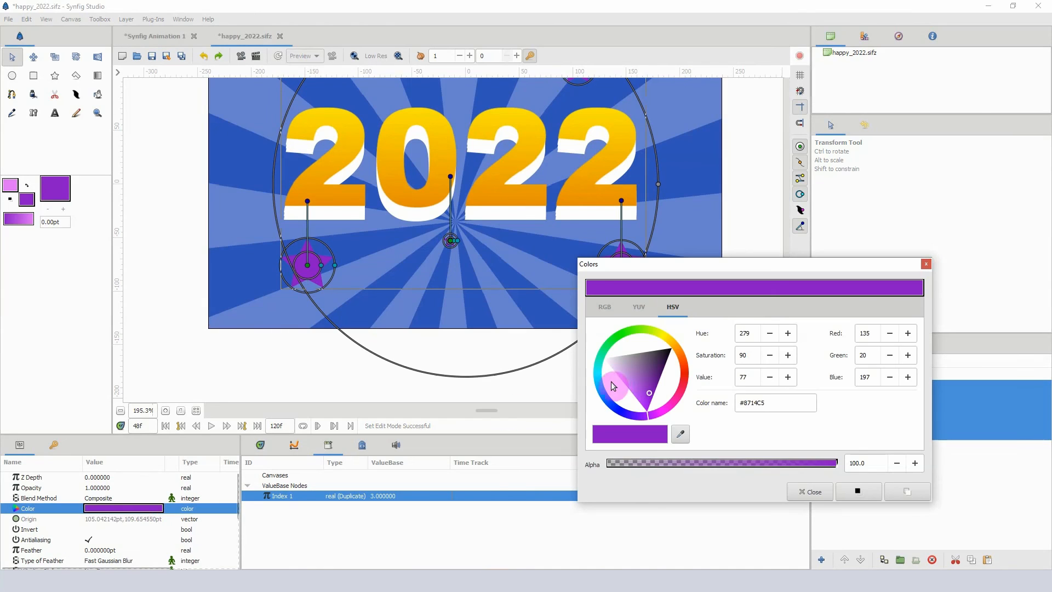
pyautogui.click(630, 377)
pyautogui.click(626, 374)
pyautogui.click(603, 359)
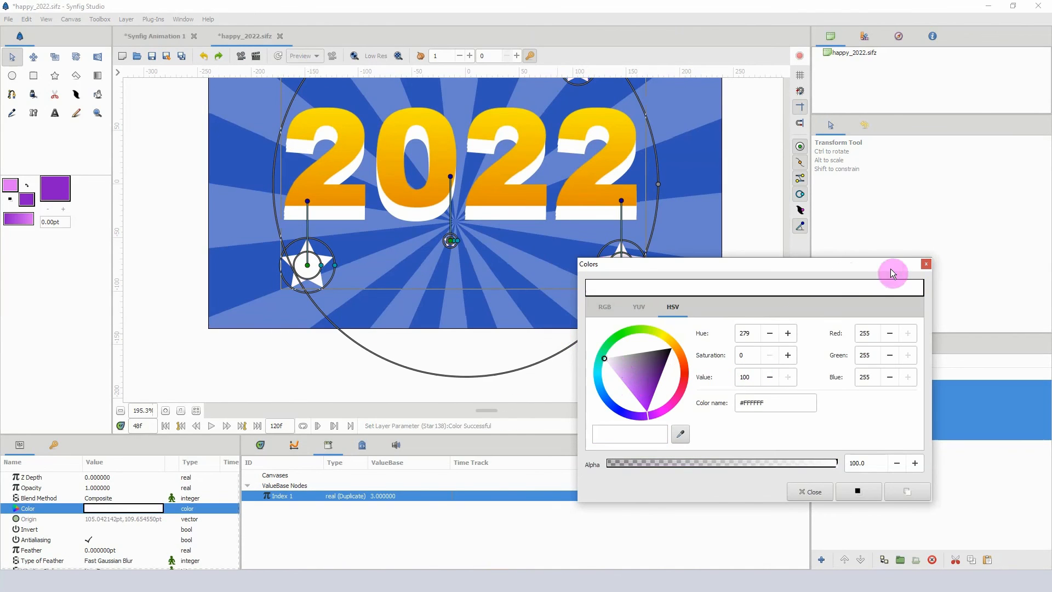
pyautogui.click(926, 264)
pyautogui.moveTo(520, 189); pyautogui.dragTo(502, 240)
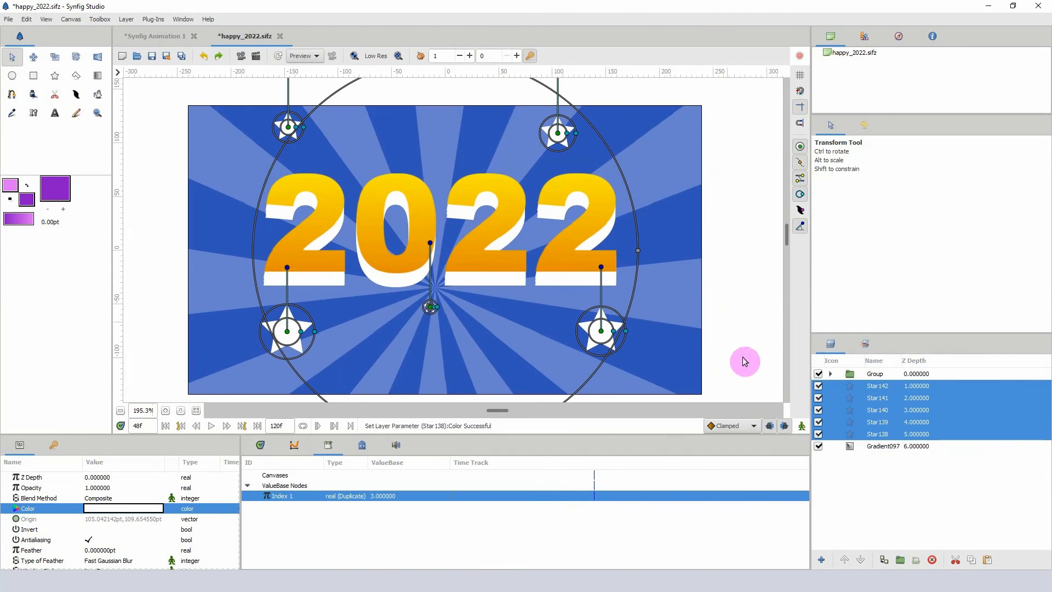
pyautogui.click(874, 447)
pyautogui.moveTo(379, 248); pyautogui.dragTo(381, 214)
# Set the opacity of the star above the first digit to 0.5
pyautogui.click(852, 434)
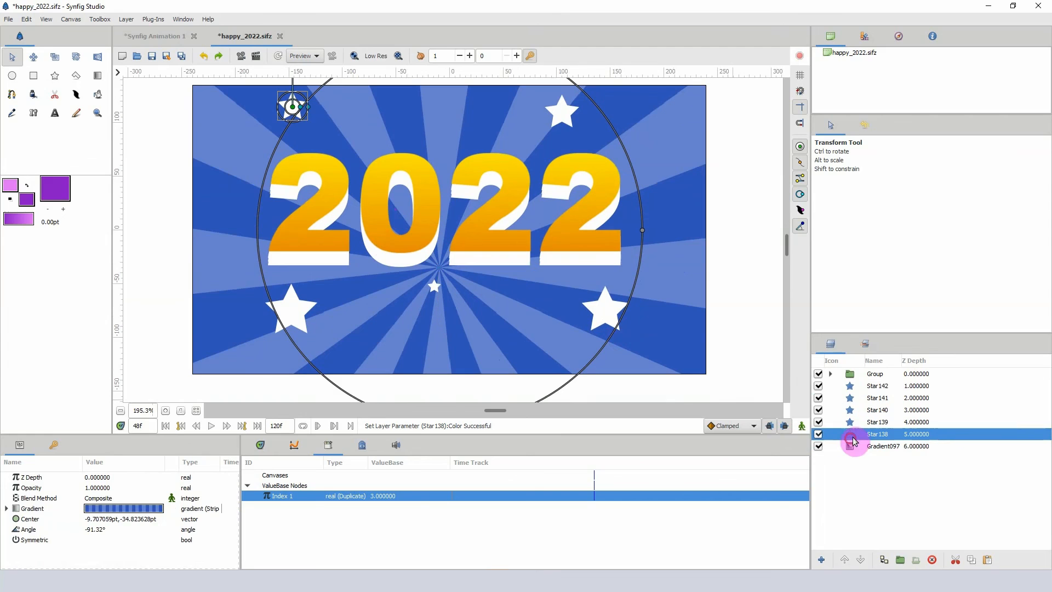
pyautogui.click(101, 487)
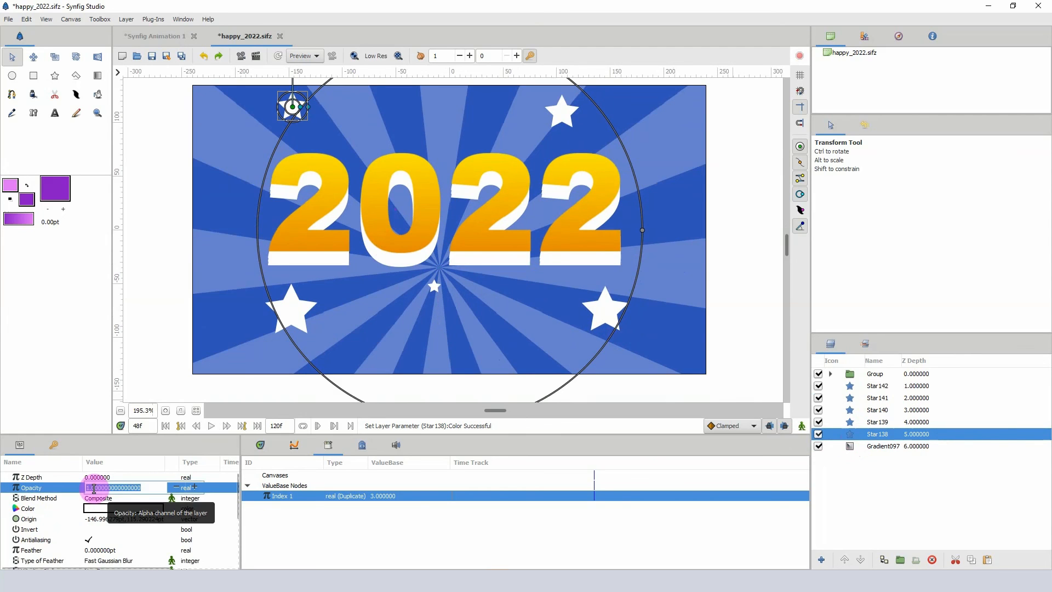
pyautogui.write('.5')
pyautogui.press('Return')
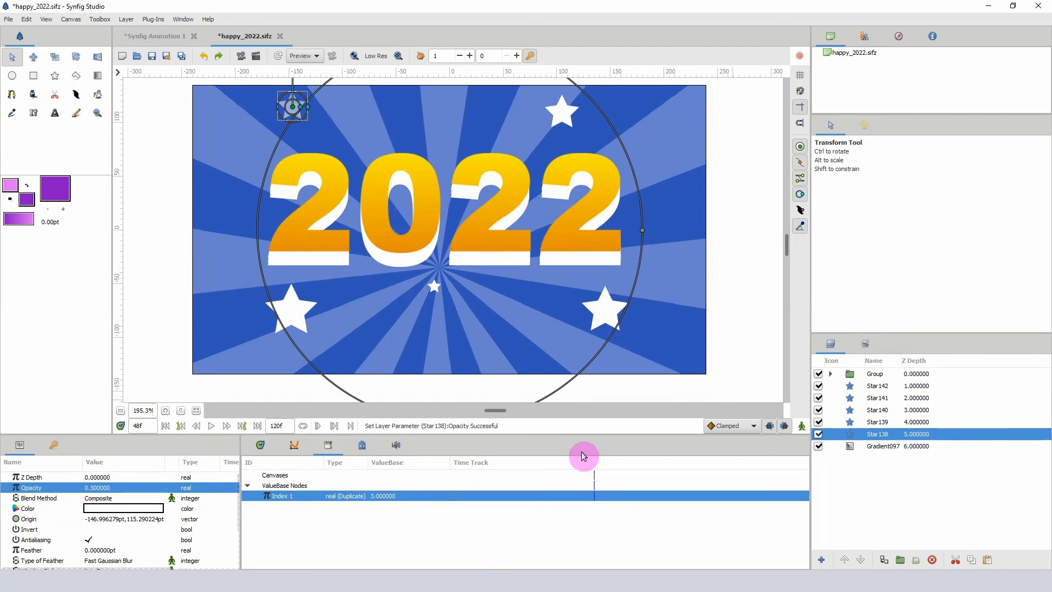
# Find the layer of the star below the last digit and set its opacity to 0.5
pyautogui.click(862, 411)
pyautogui.click(867, 390)
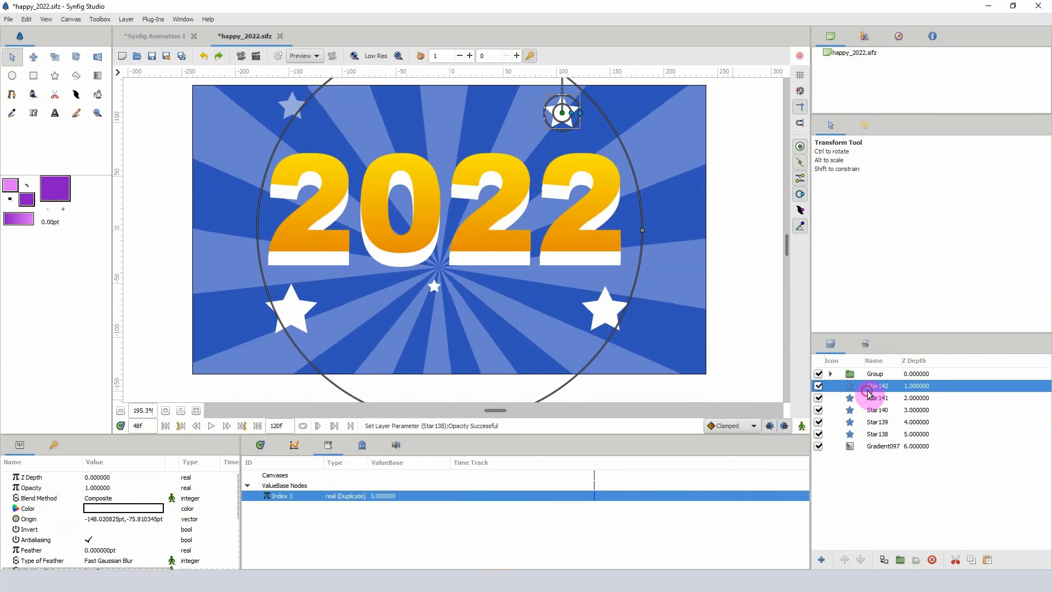
pyautogui.click(877, 398)
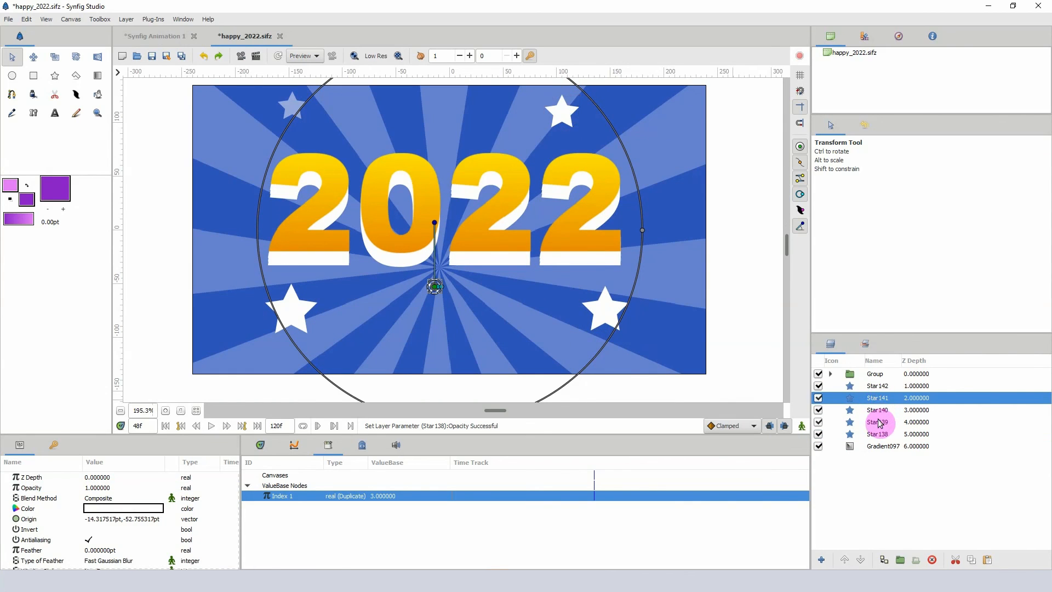
pyautogui.click(877, 422)
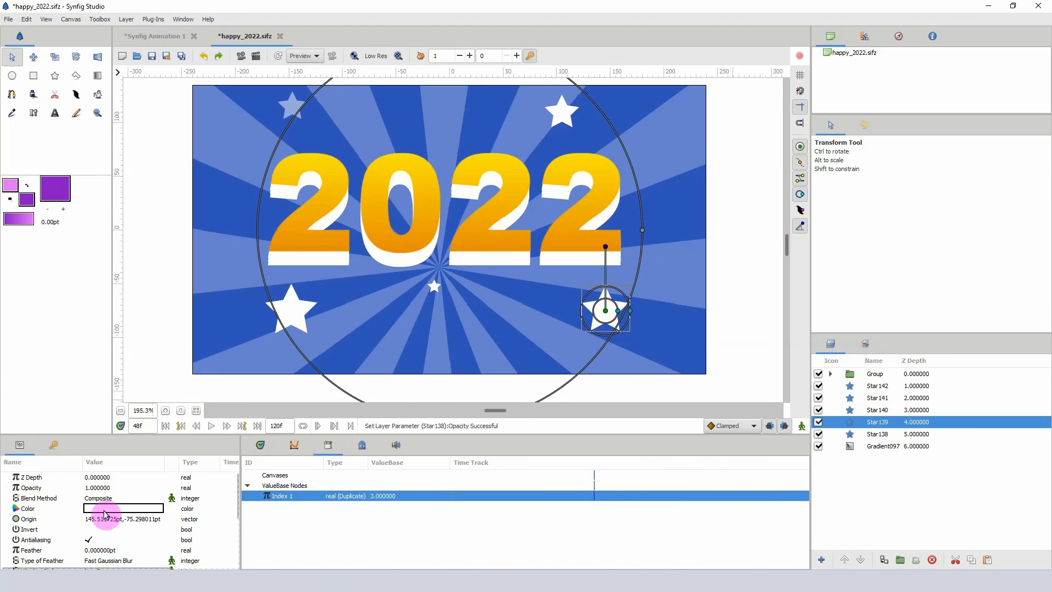
pyautogui.click(96, 487)
pyautogui.write('0.5')
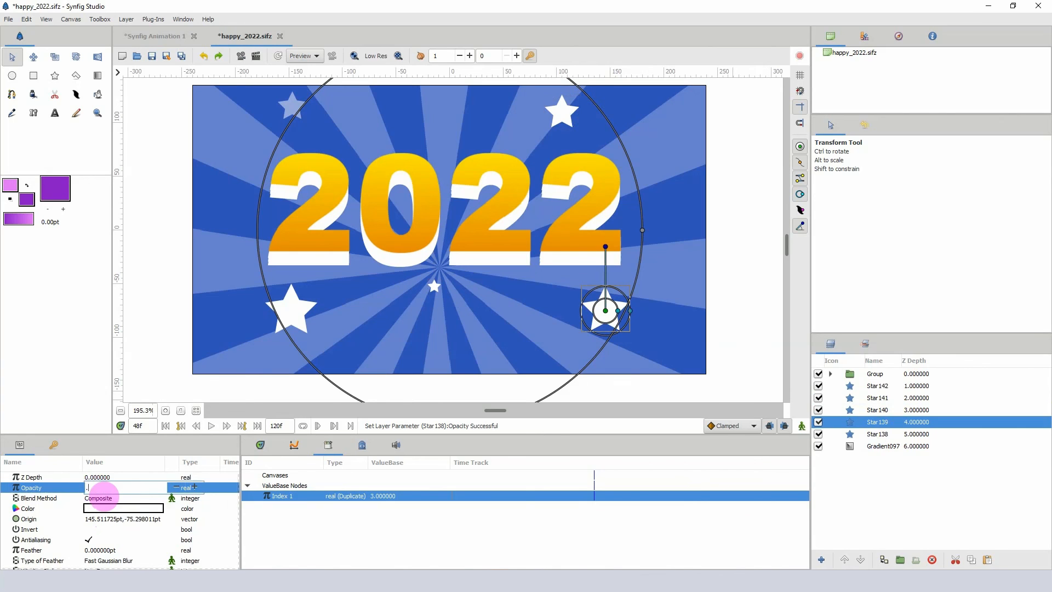
pyautogui.press('Return')
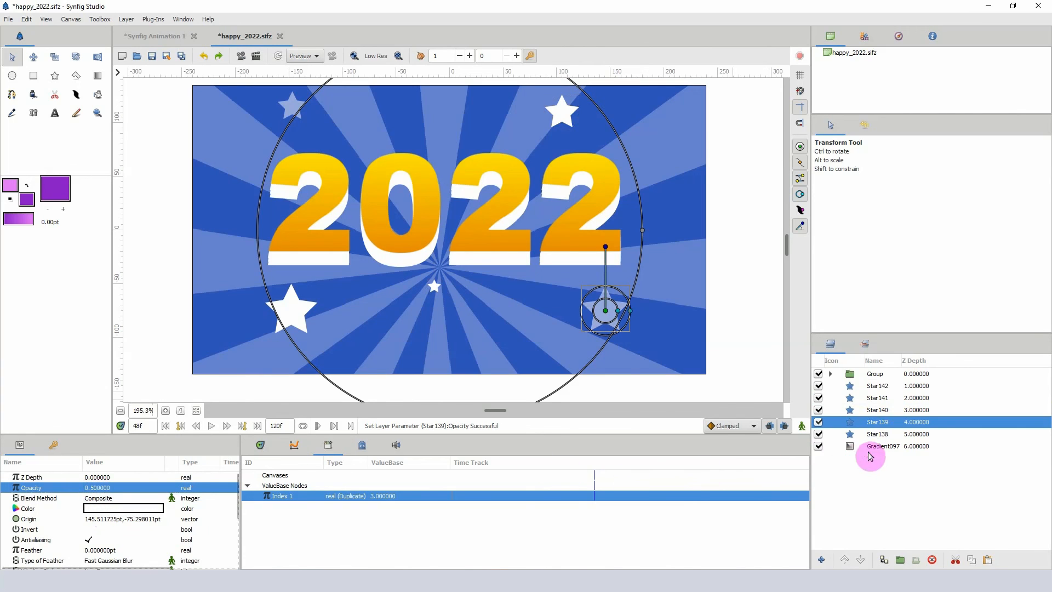
# Select the sunburst gradient layer, show its animation timeline, and save the file
pyautogui.click(876, 446)
pyautogui.click(260, 445)
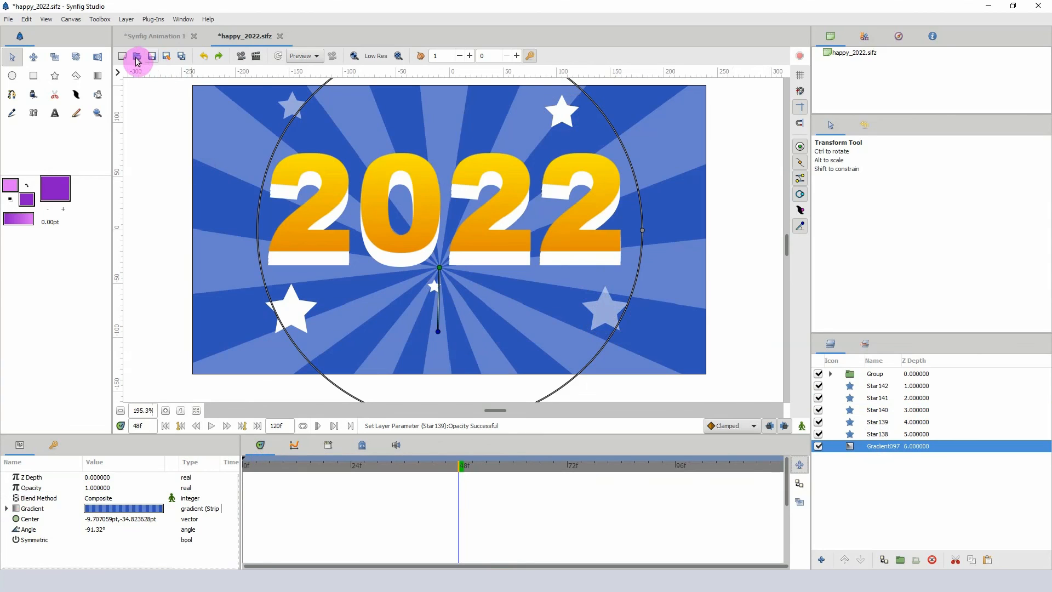
pyautogui.click(153, 57)
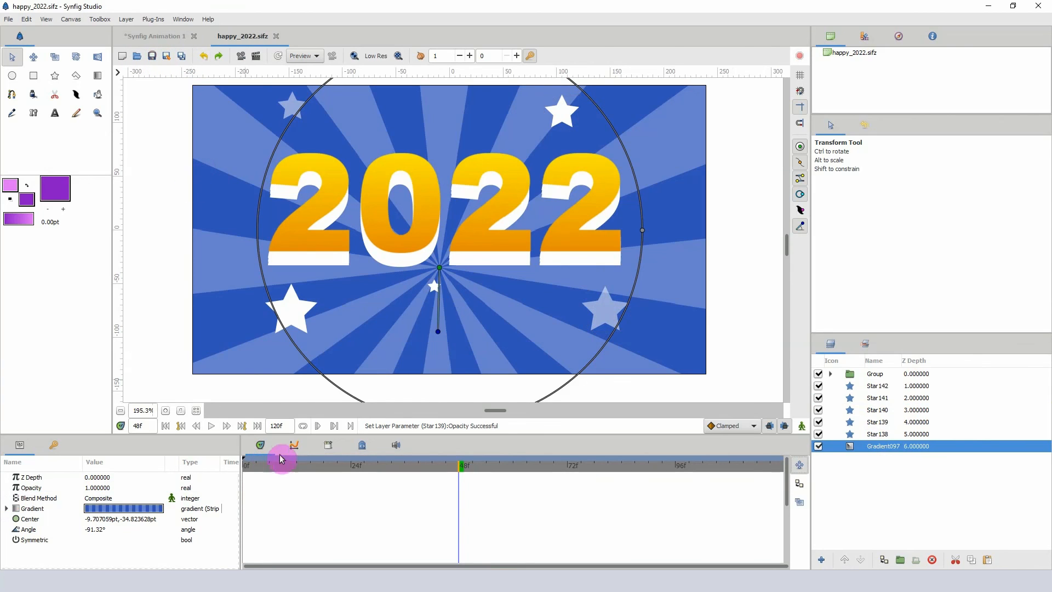
# Turn on animate editing mode at frame 0 and keyframe the sunburst gradient's angle at about -103.66°
pyautogui.click(249, 466)
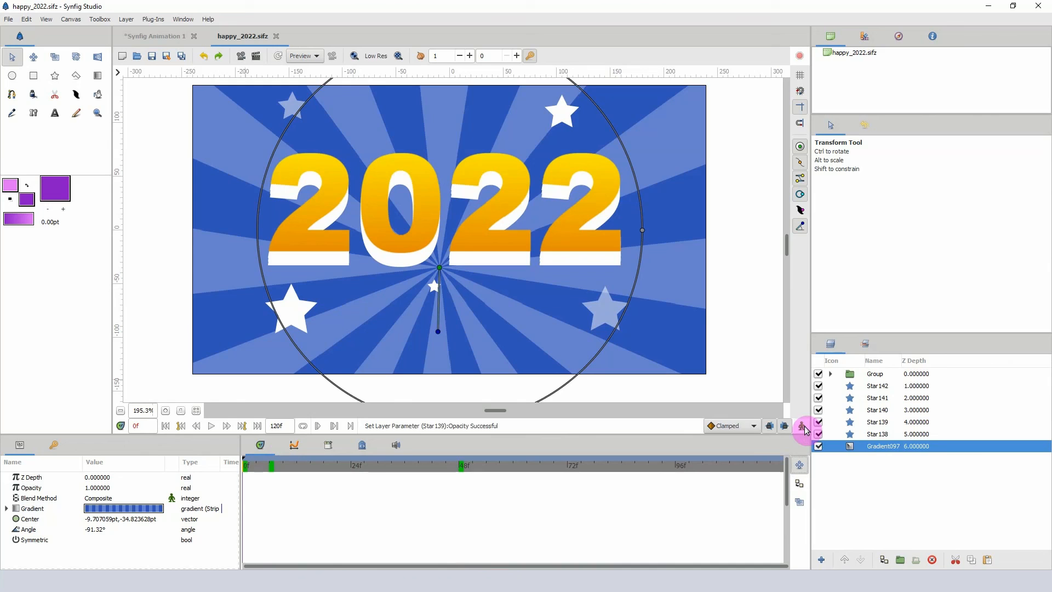
pyautogui.click(803, 427)
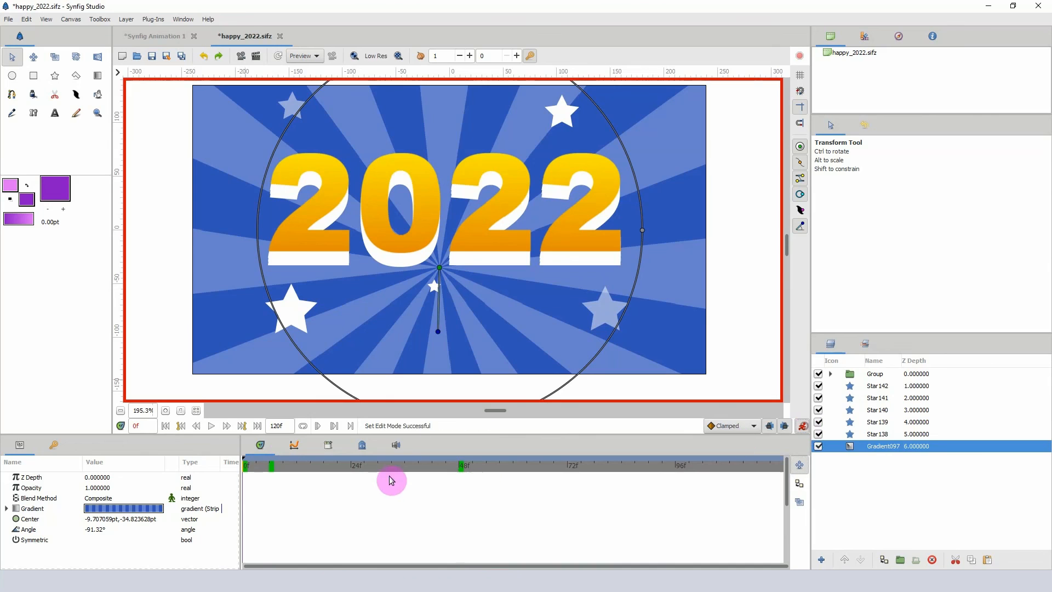
pyautogui.click(438, 332)
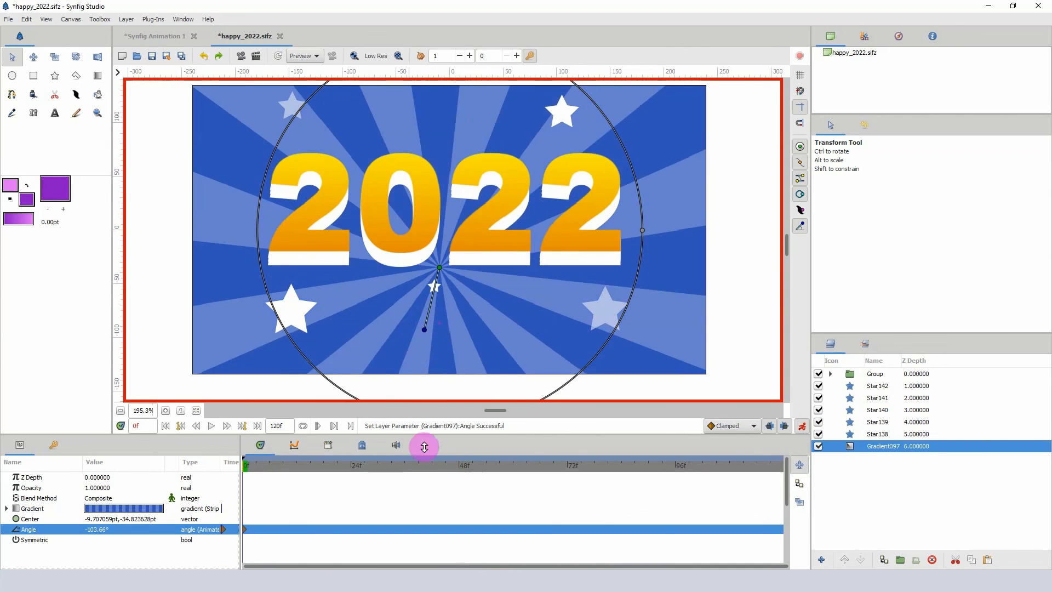
# Keyframe a counterclockwise rotation of the sunburst gradient's angle at frame 109 and play the animation from frame 0
pyautogui.moveTo(460, 454); pyautogui.dragTo(729, 463)
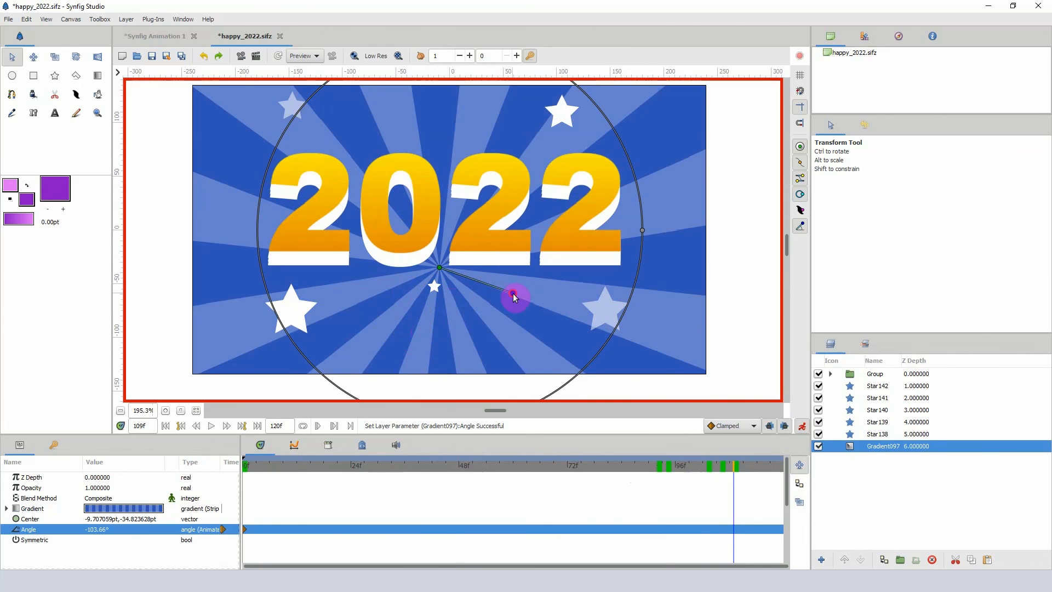
pyautogui.moveTo(514, 298); pyautogui.dragTo(514, 297)
pyautogui.moveTo(364, 469); pyautogui.dragTo(99, 483)
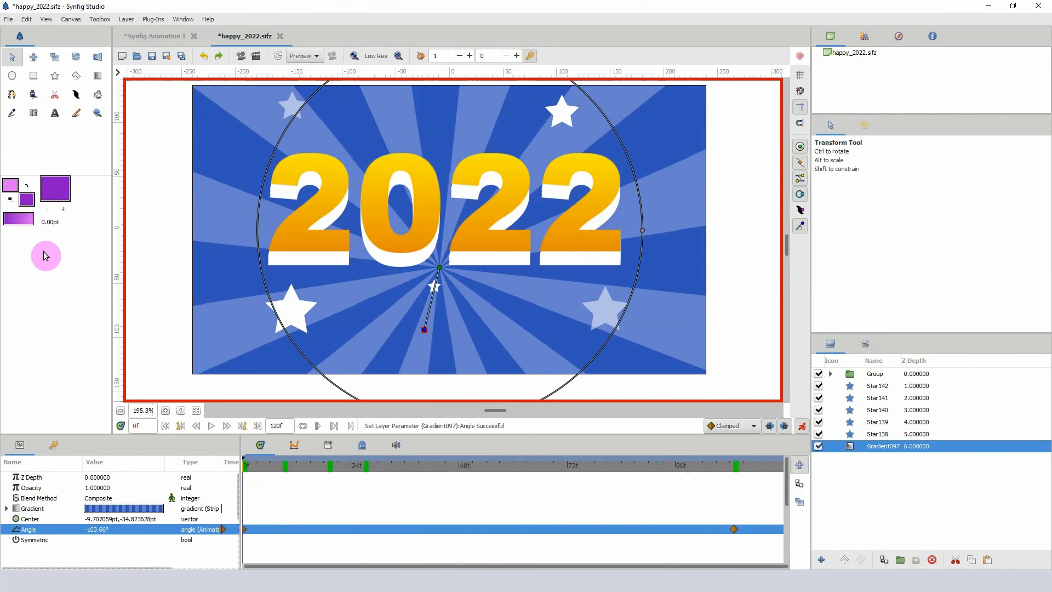
pyautogui.press('space')
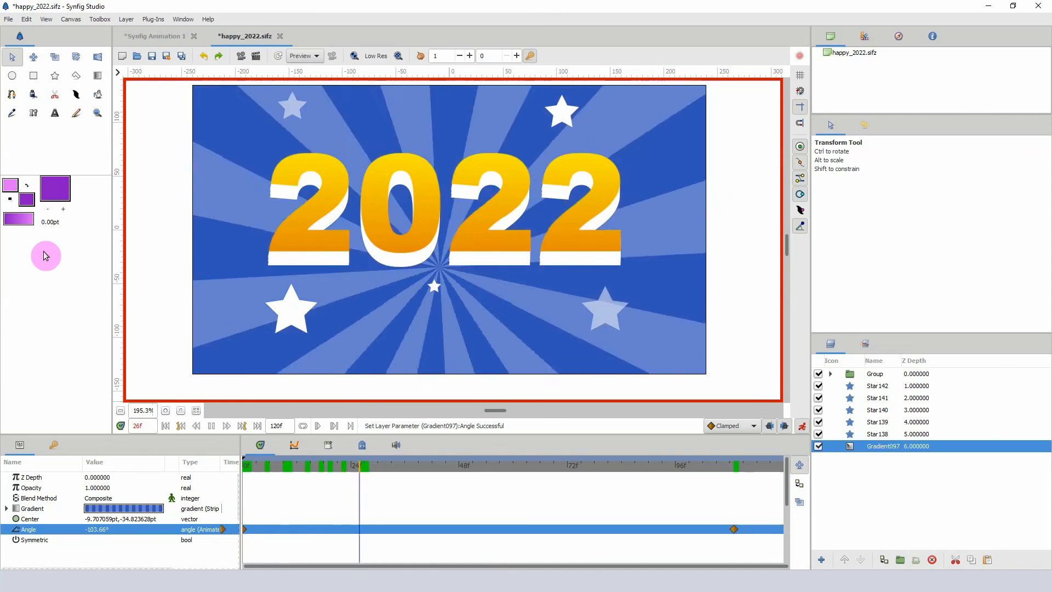